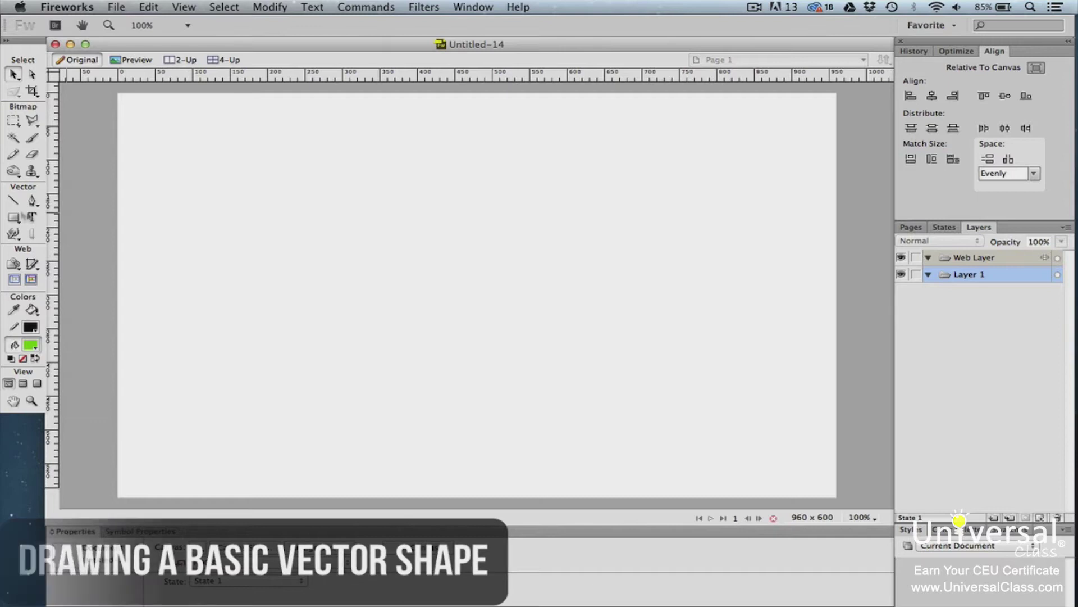
Draw a green rectangle and a green doughnut to its right
{"action": "left_click", "coordinate": [12, 201]}
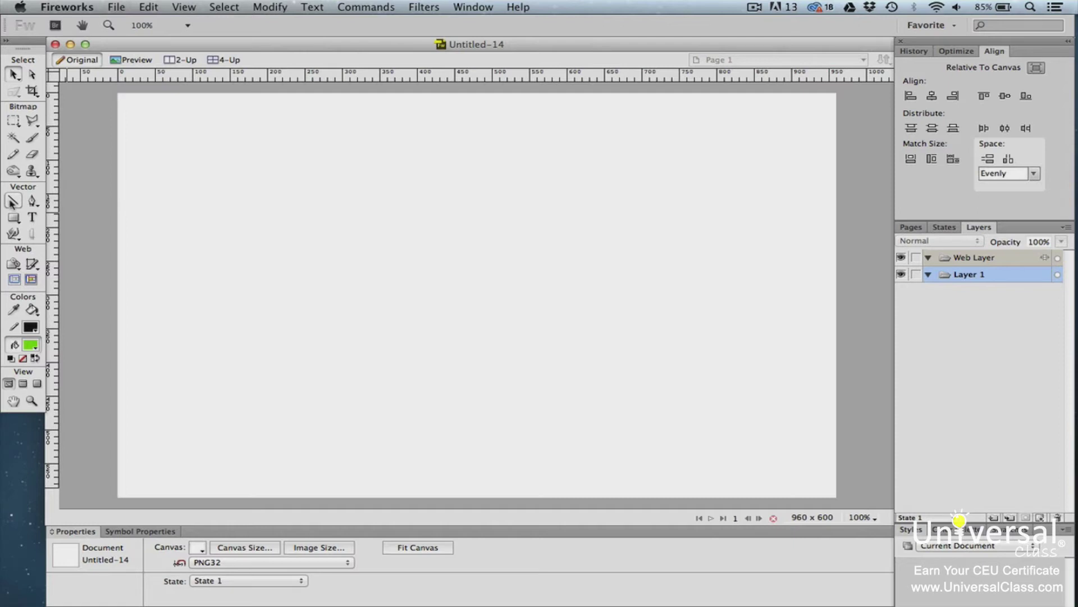
{"action": "left_click", "coordinate": [13, 217]}
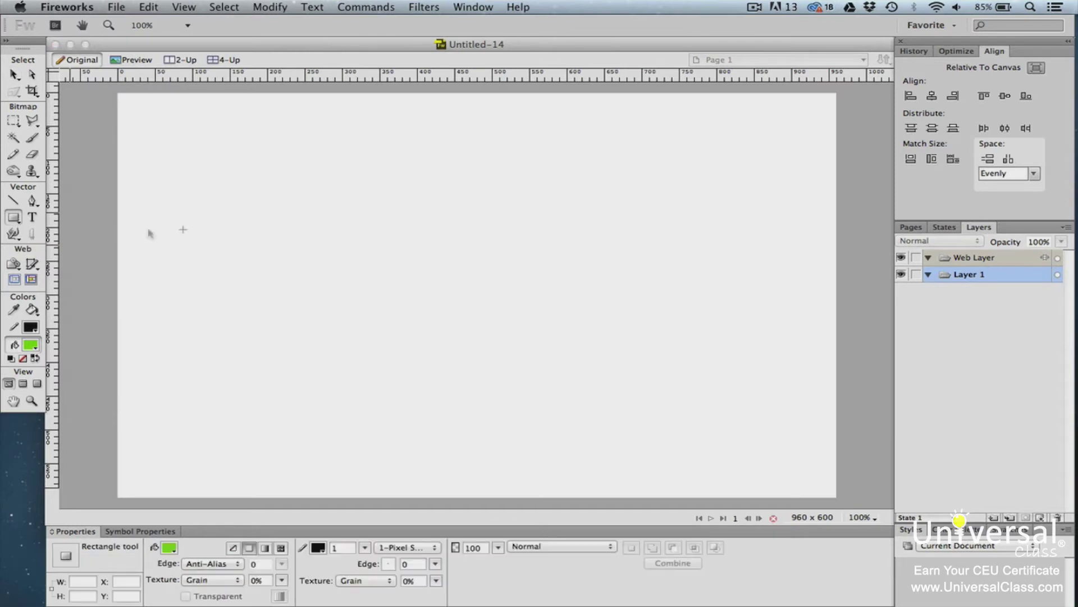
{"action": "left_click_drag", "start_coordinate": [240, 191], "coordinate": [390, 262]}
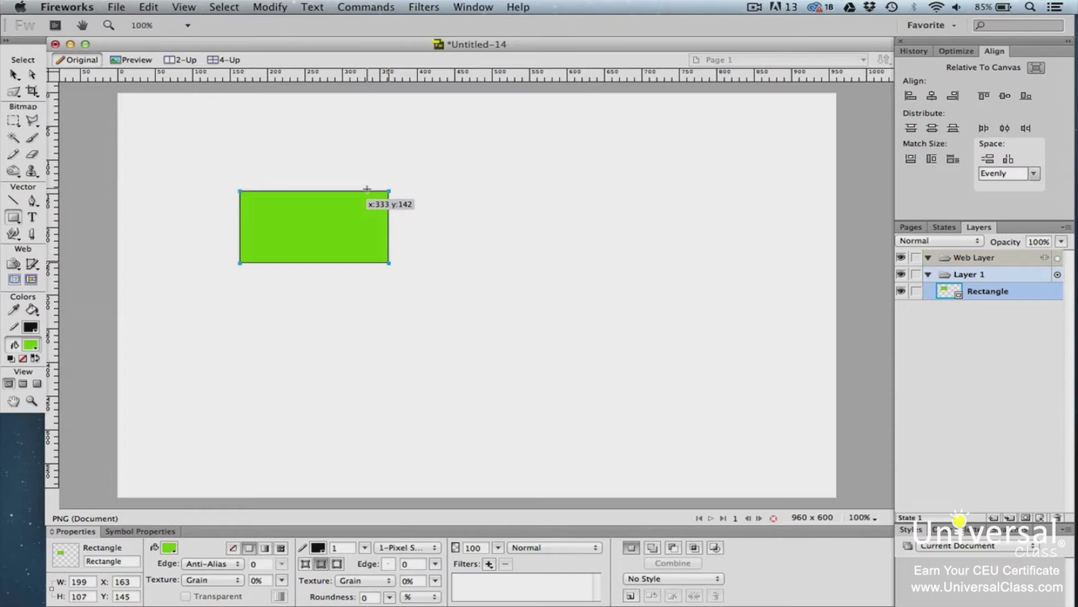
{"action": "left_click", "coordinate": [13, 218]}
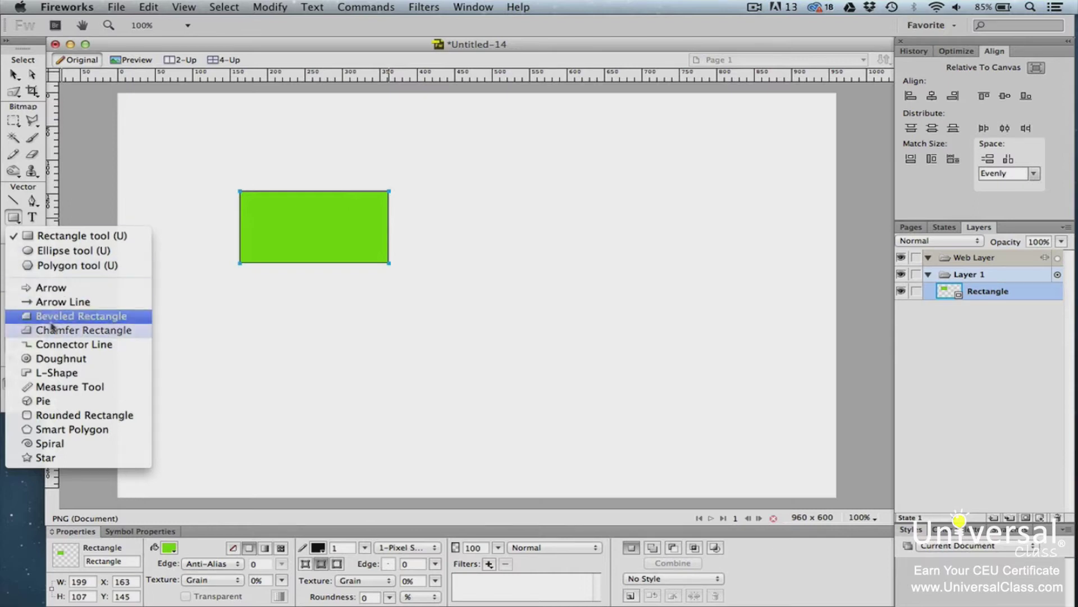
{"action": "left_click", "coordinate": [56, 359]}
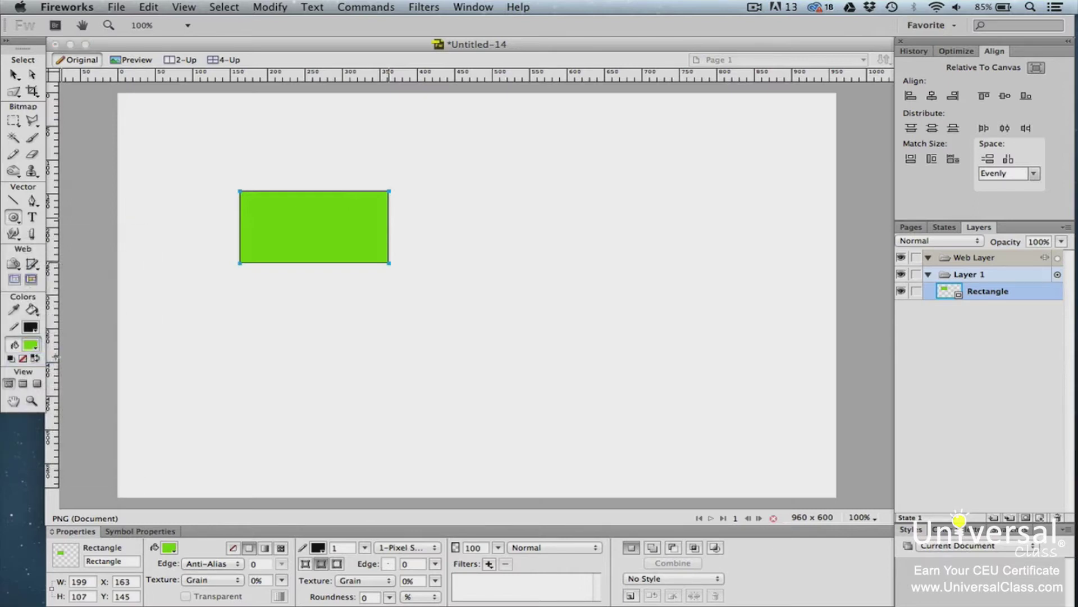
{"action": "left_click_drag", "start_coordinate": [481, 200], "coordinate": [600, 286]}
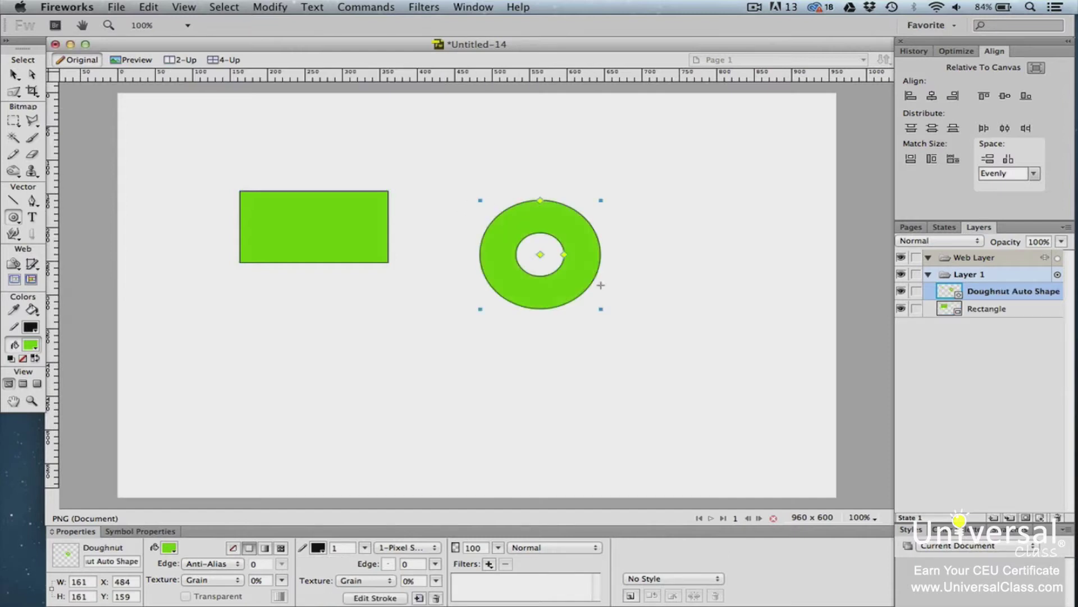
{"action": "key", "text": "v"}
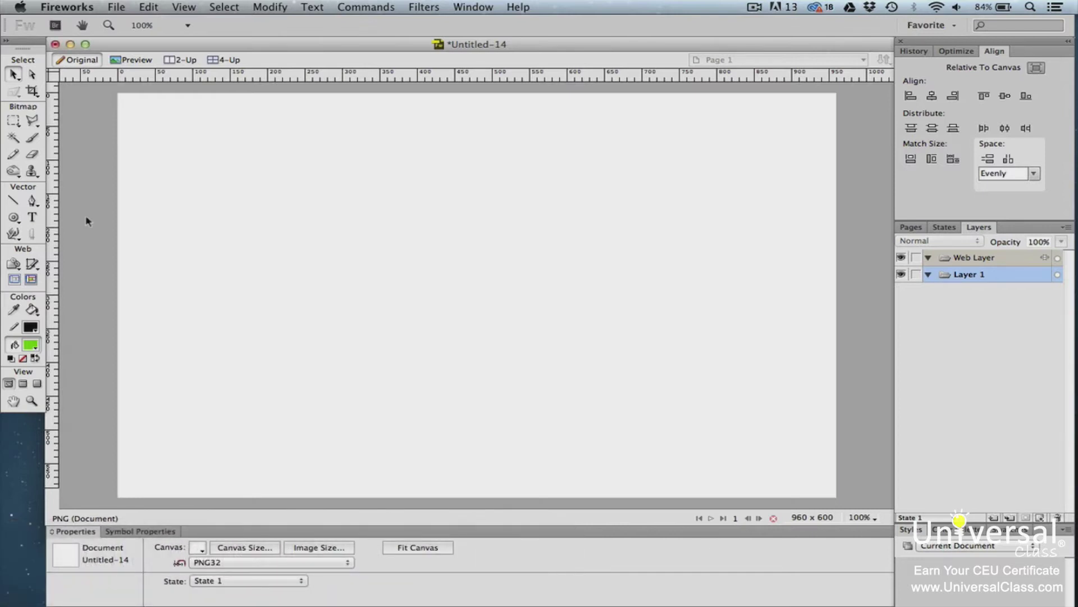
Draw a green rectangle in the canvas's upper left
{"action": "left_click", "coordinate": [14, 217]}
{"action": "left_click", "coordinate": [44, 236]}
{"action": "left_click_drag", "start_coordinate": [212, 157], "coordinate": [370, 242]}
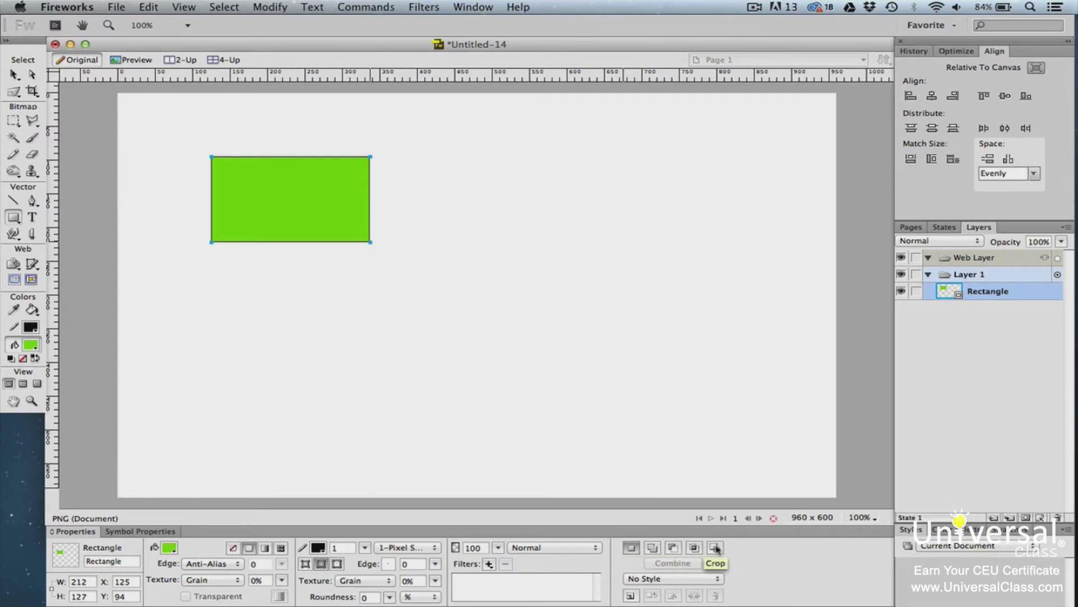
{"action": "key", "text": "v"}
Union two more overlapping rectangles with it in Add/Union mode, then deselect the compound shape
{"action": "key", "text": "u"}
{"action": "left_click", "coordinate": [653, 550]}
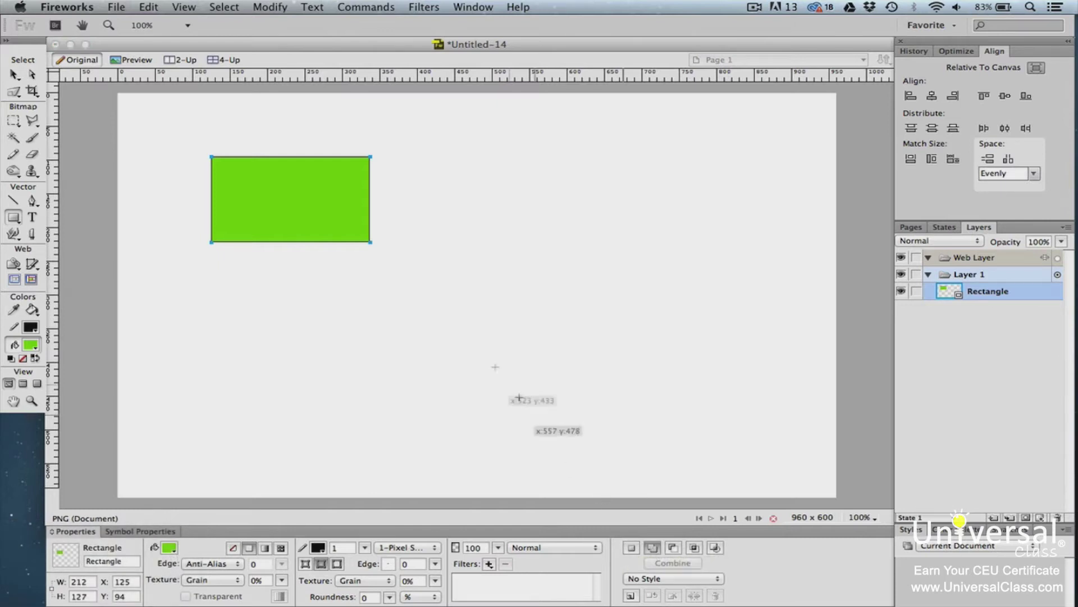
{"action": "left_click_drag", "start_coordinate": [354, 205], "coordinate": [496, 309]}
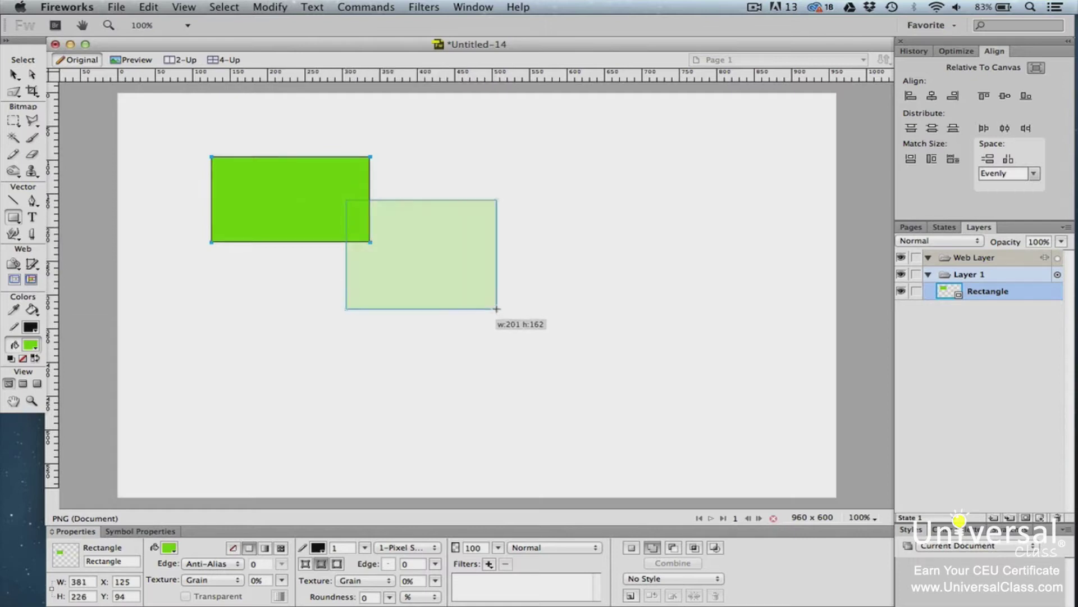
{"action": "left_click_drag", "start_coordinate": [270, 260], "coordinate": [433, 337]}
{"action": "left_click", "coordinate": [14, 73]}
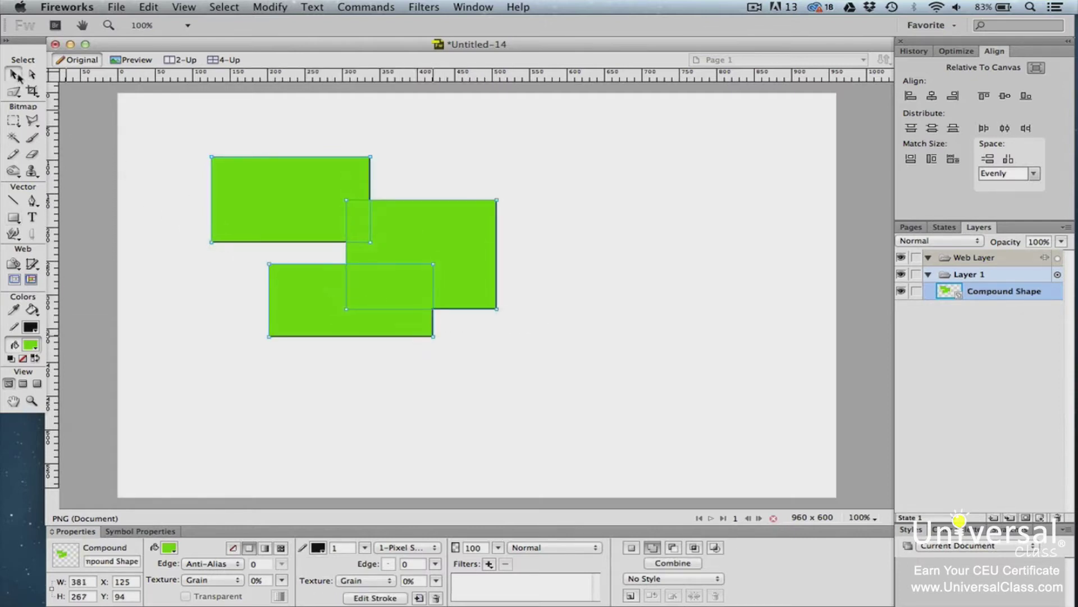
{"action": "left_click", "coordinate": [125, 159]}
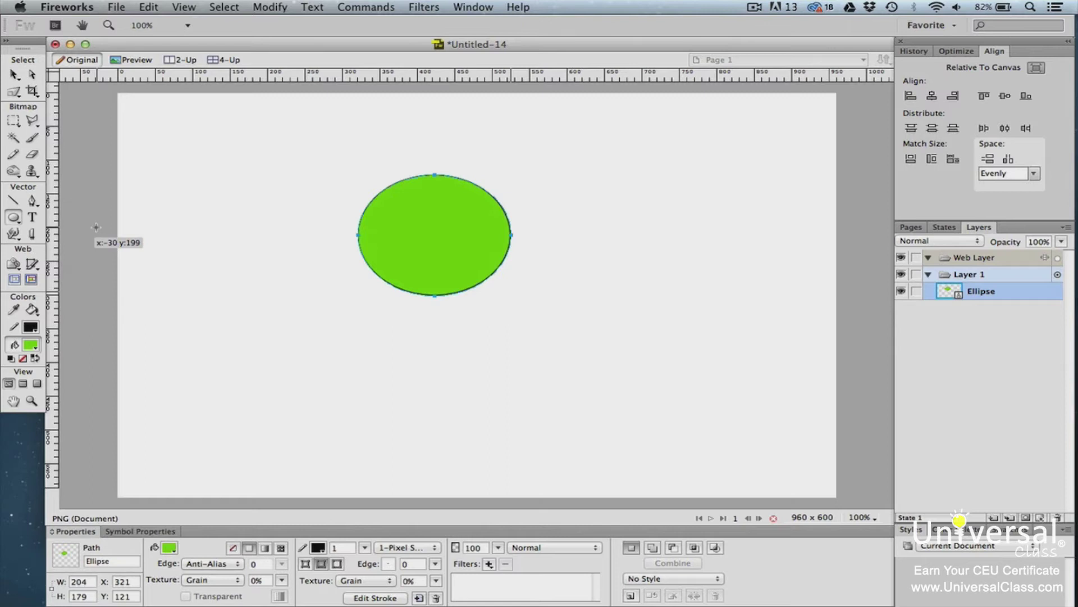
Punch an ellipse out of the green ellipse's lower right using Subtract/Punch, then deselect
{"action": "left_click", "coordinate": [674, 548]}
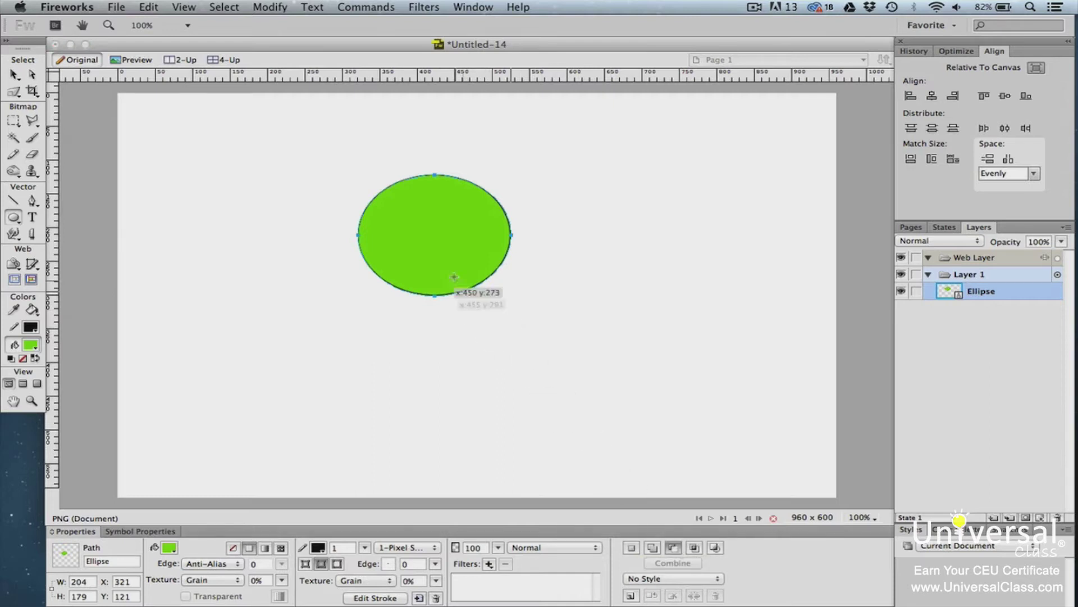
{"action": "left_click_drag", "start_coordinate": [445, 257], "coordinate": [564, 358]}
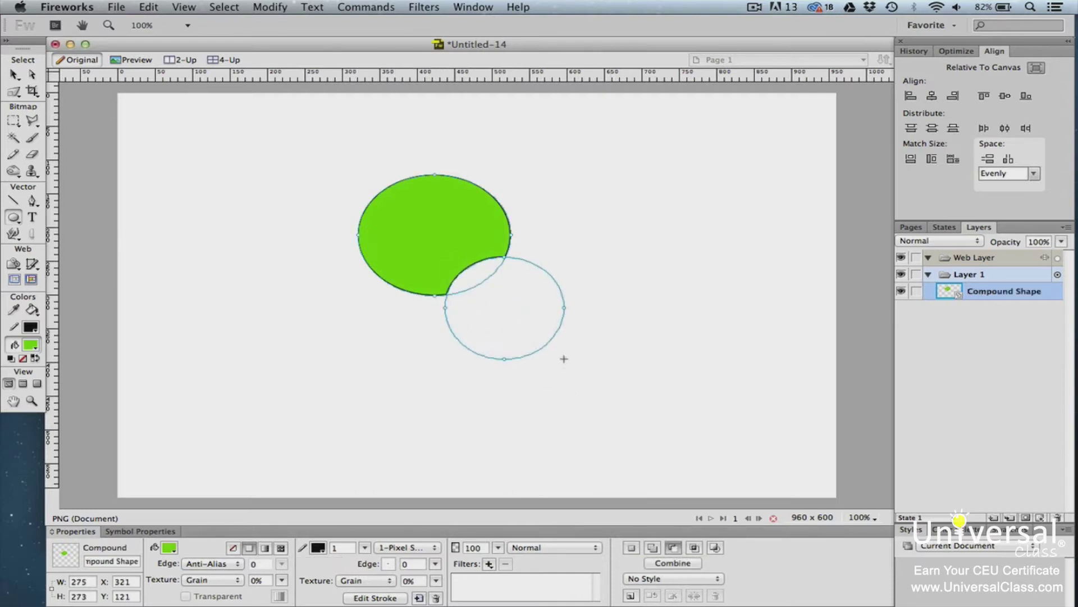
{"action": "left_click", "coordinate": [13, 74]}
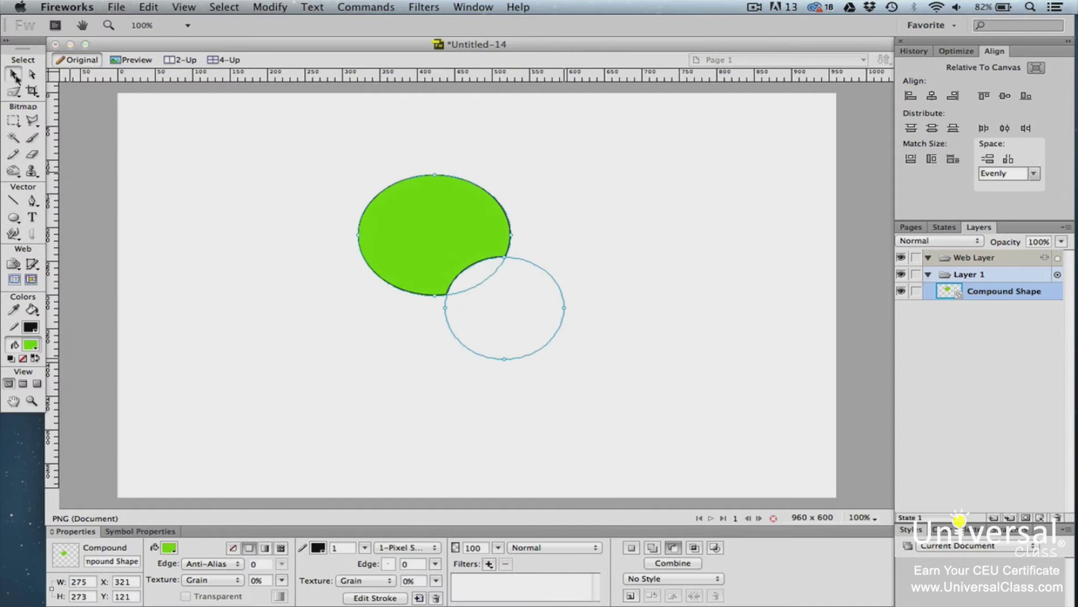
{"action": "left_click", "coordinate": [227, 237]}
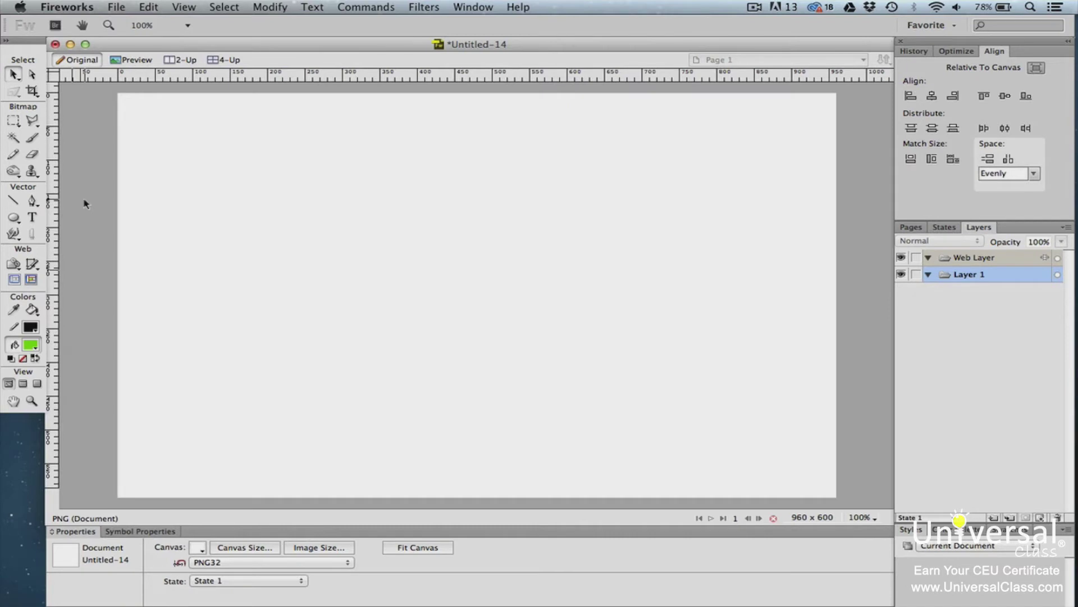
Crop a wide green rectangle to its overlap with a second rectangle
{"action": "left_click", "coordinate": [13, 218]}
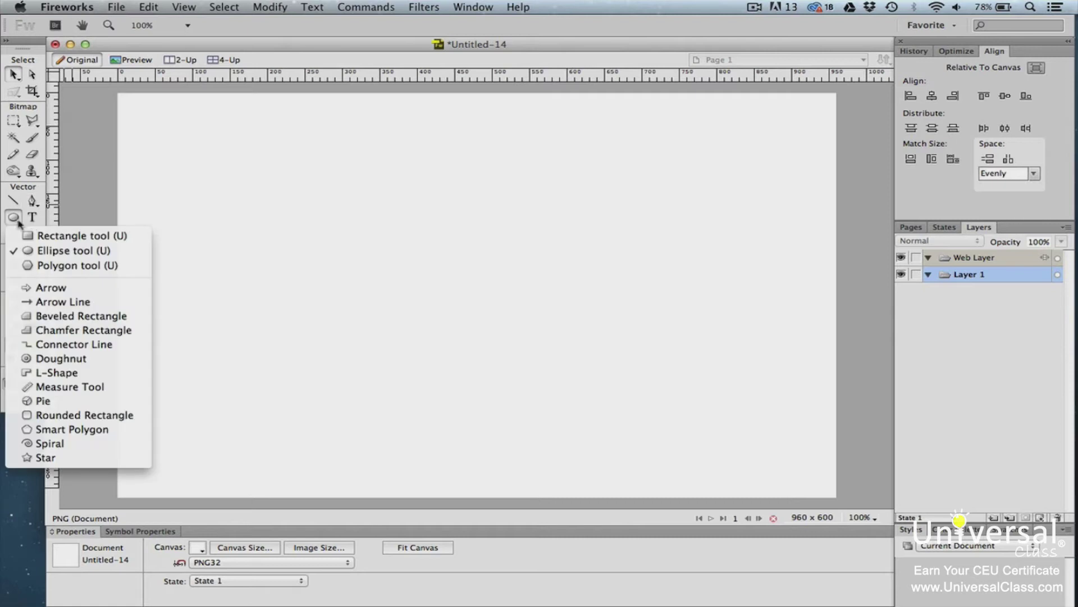
{"action": "left_click", "coordinate": [47, 239]}
{"action": "left_click_drag", "start_coordinate": [267, 196], "coordinate": [489, 277]}
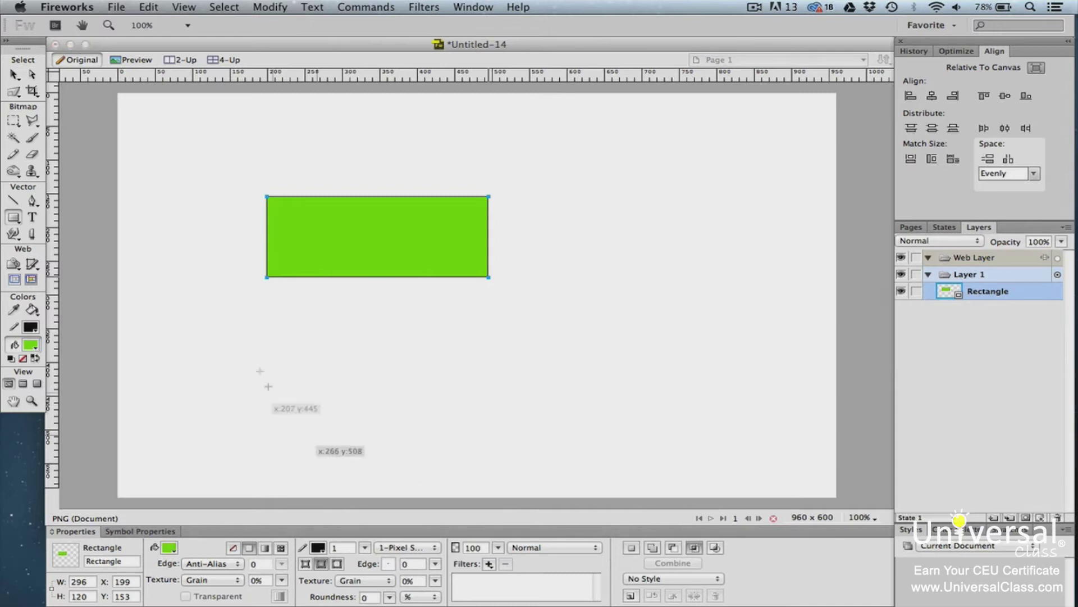
{"action": "left_click_drag", "start_coordinate": [467, 208], "coordinate": [575, 329]}
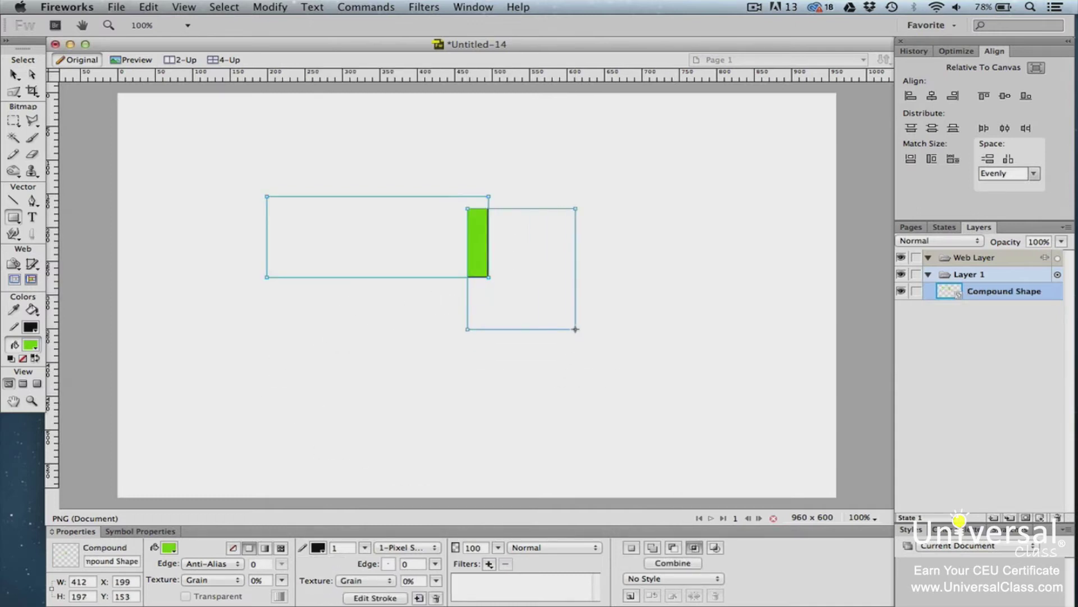
{"action": "left_click", "coordinate": [13, 74]}
{"action": "left_click", "coordinate": [147, 186]}
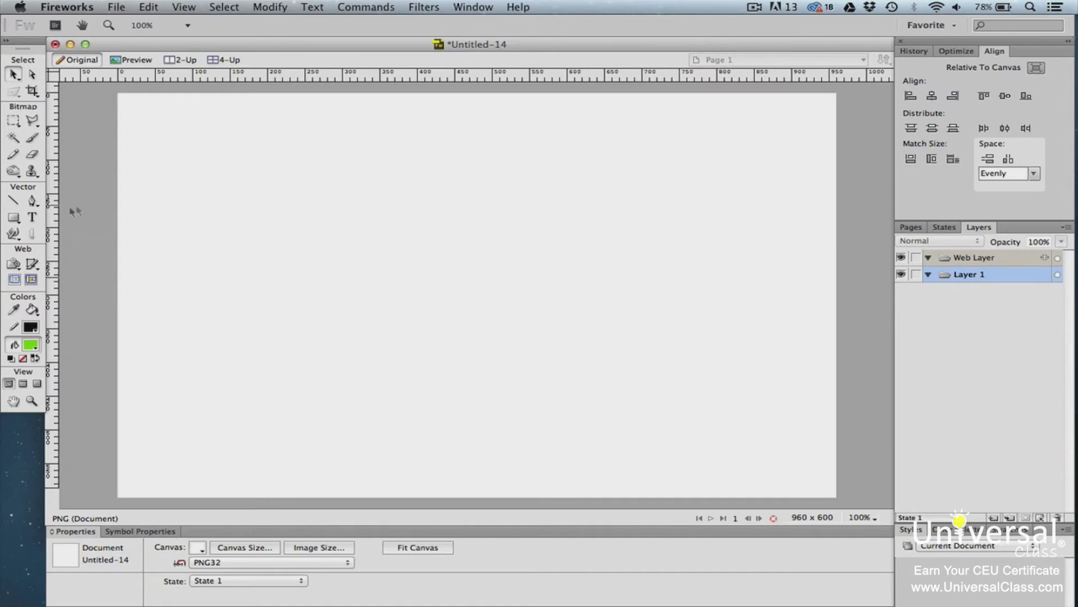
Intersect two green ellipses into a leaf-shaped compound in Intersect mode
{"action": "left_click", "coordinate": [14, 217]}
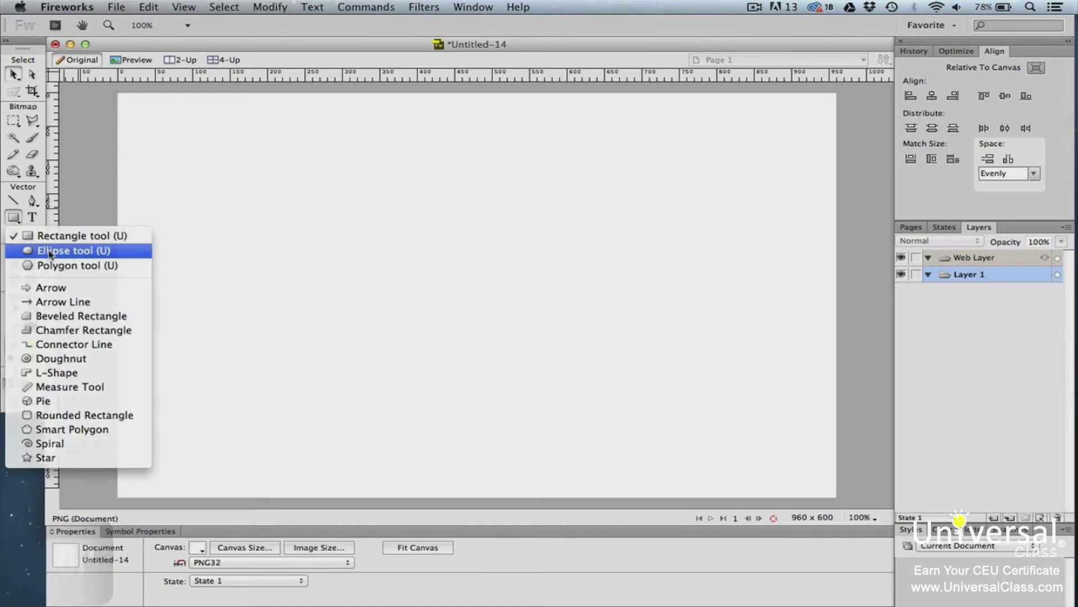
{"action": "left_click", "coordinate": [47, 250]}
{"action": "left_click_drag", "start_coordinate": [358, 184], "coordinate": [502, 274]}
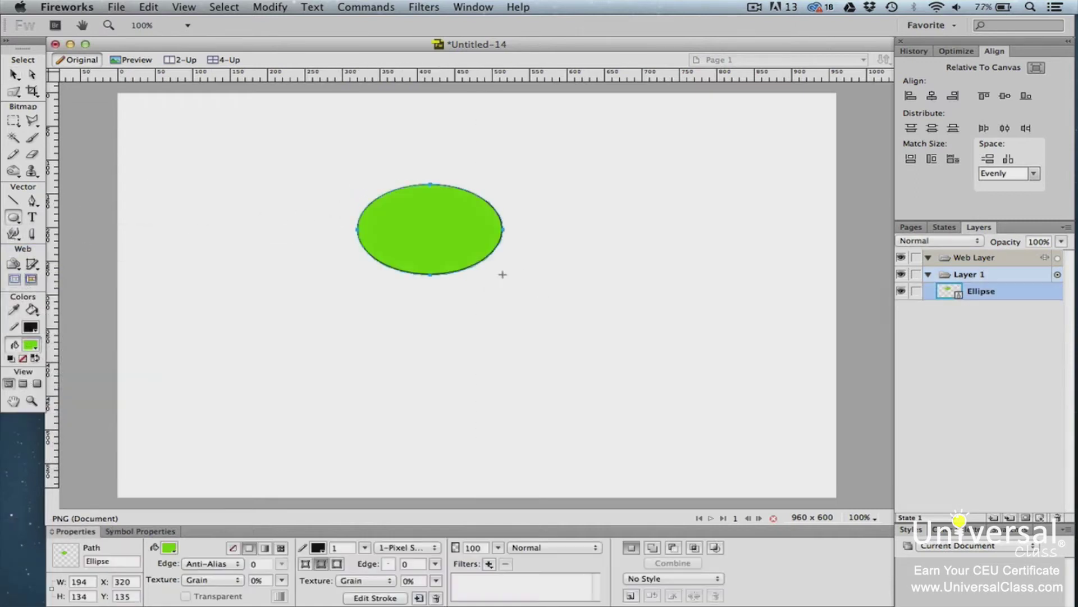
{"action": "left_click", "coordinate": [714, 548]}
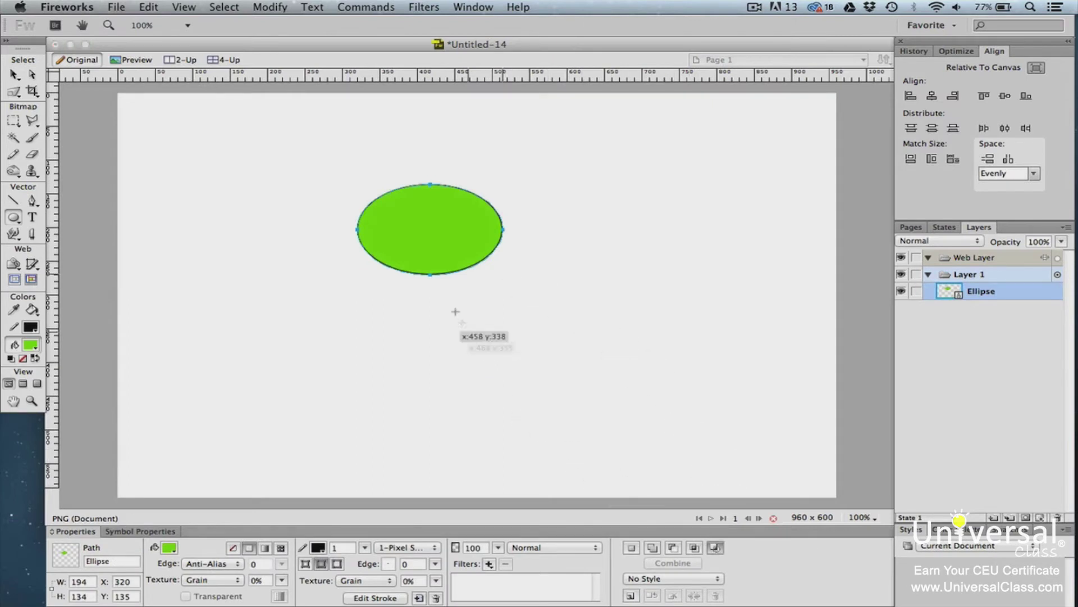
{"action": "left_click_drag", "start_coordinate": [443, 231], "coordinate": [517, 296]}
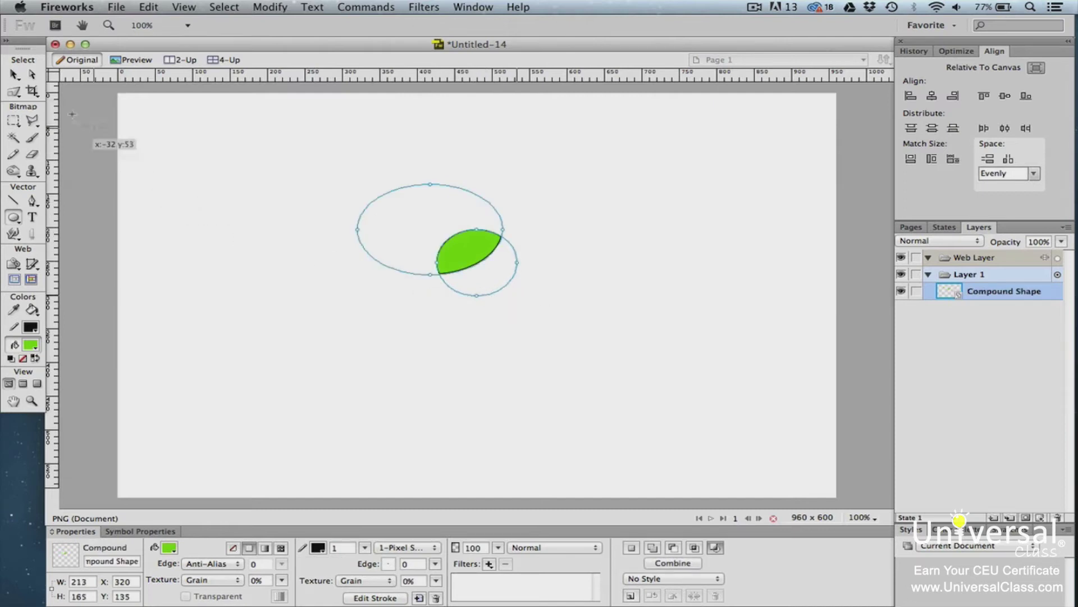
{"action": "left_click", "coordinate": [13, 73]}
{"action": "left_click", "coordinate": [247, 205]}
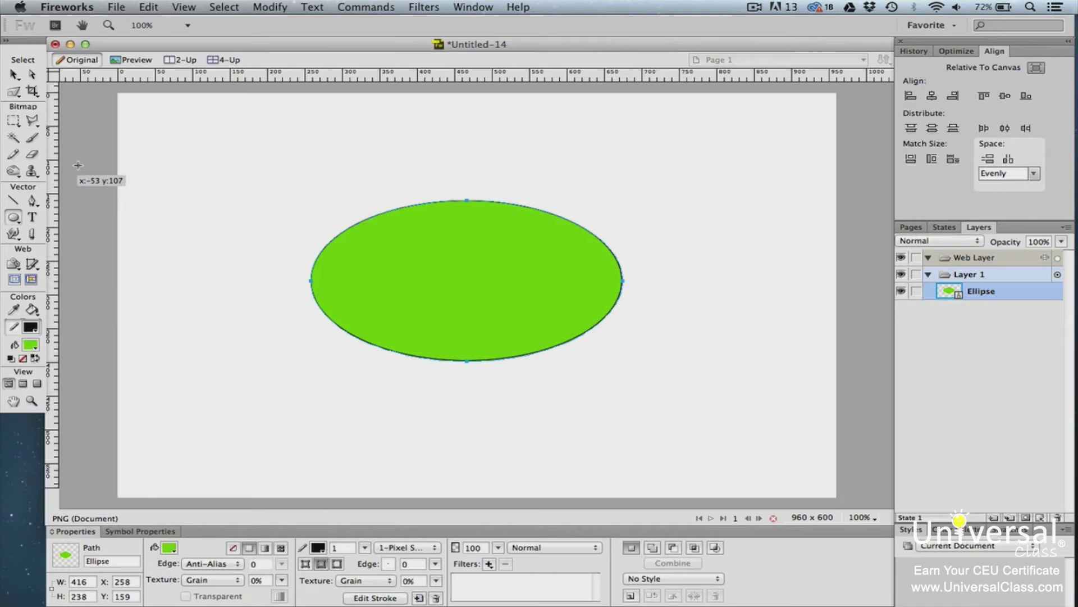
Knife the green ellipse diagonally and drag the lower-left half down and left
{"action": "left_click", "coordinate": [32, 233]}
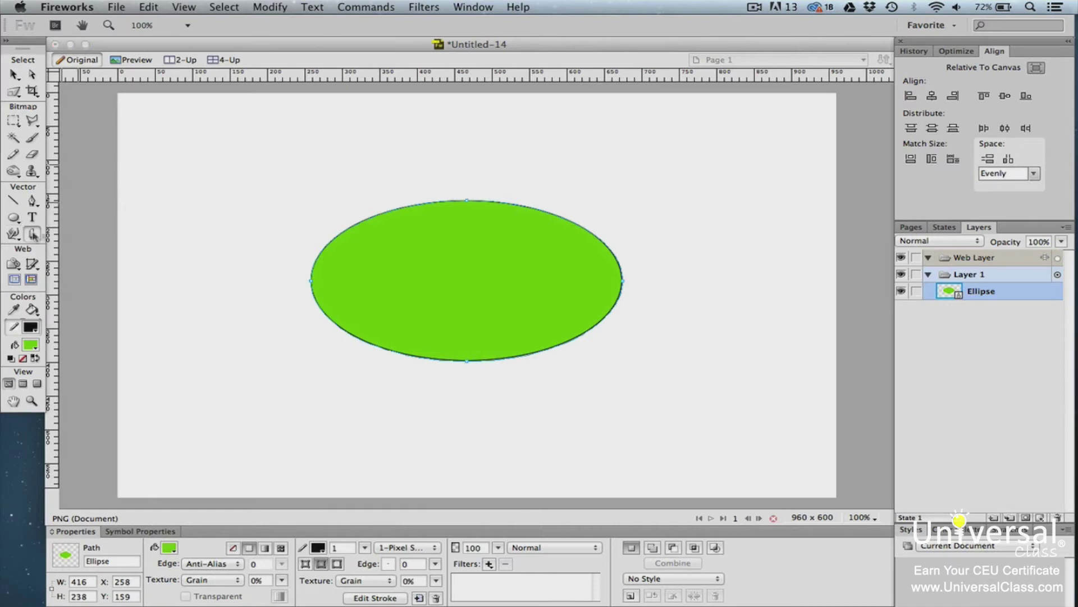
{"action": "mouse_move", "coordinate": [369, 200]}
{"action": "left_mouse_down"}
{"action": "mouse_move", "coordinate": [420, 225]}
{"action": "mouse_move", "coordinate": [557, 353]}
{"action": "left_mouse_up"}
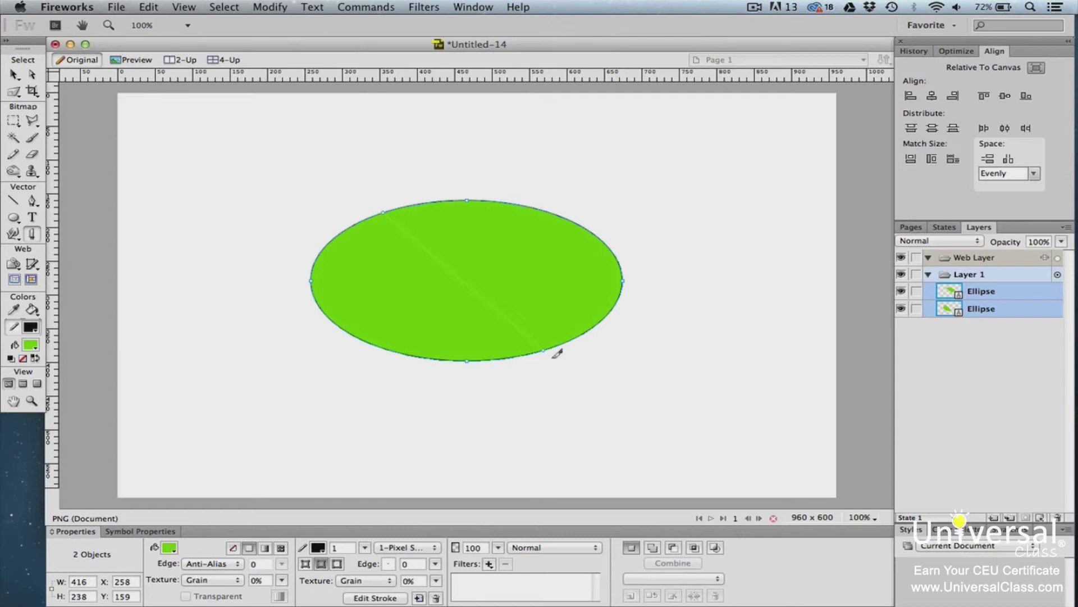
{"action": "key", "text": "v"}
{"action": "key", "text": "super+d"}
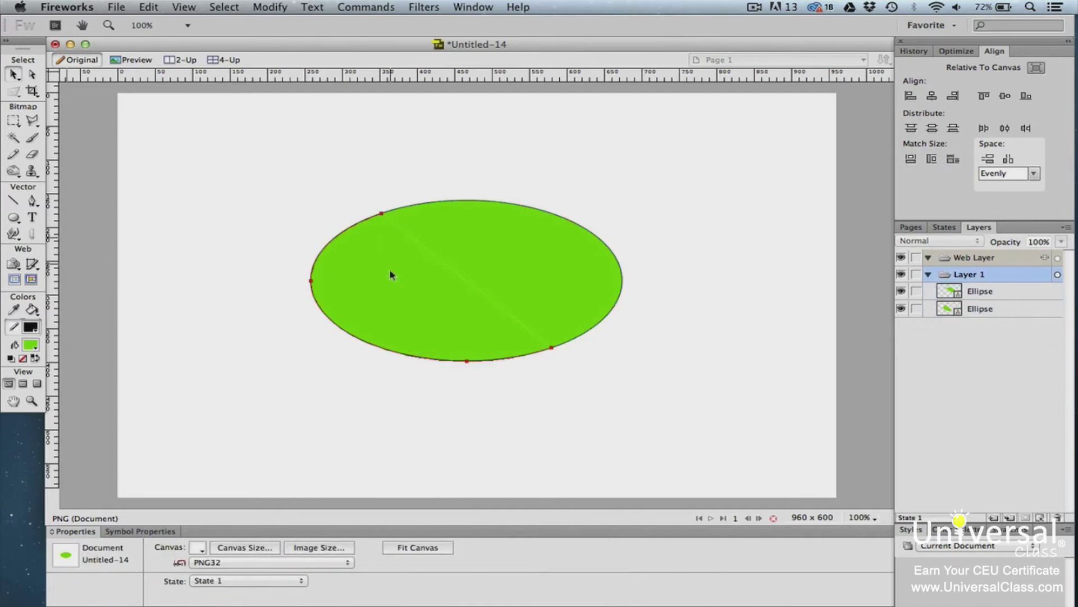
{"action": "left_click_drag", "start_coordinate": [390, 275], "coordinate": [329, 311]}
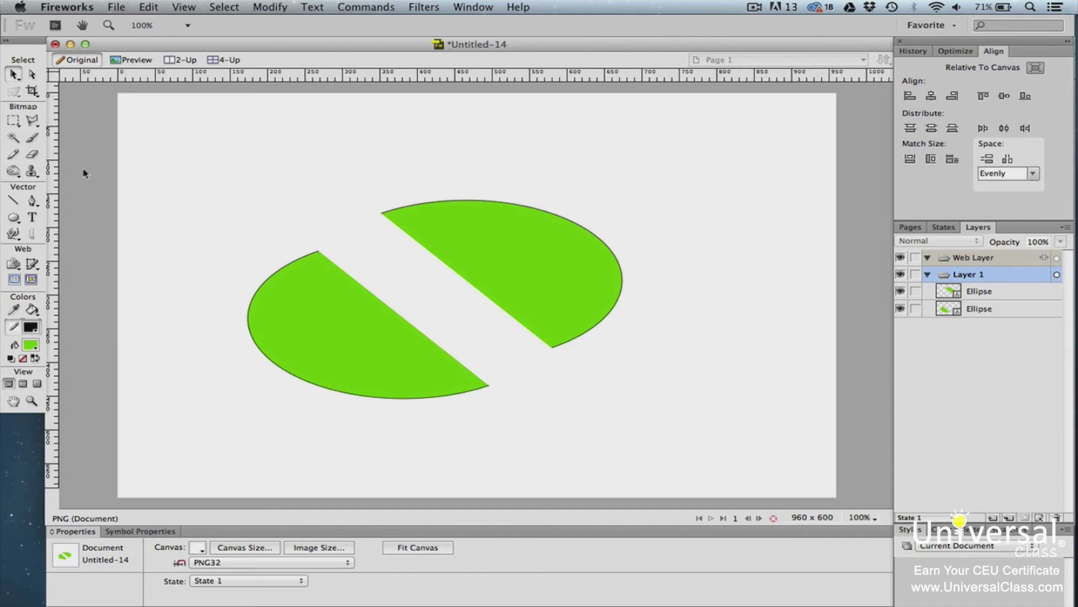
Give the left half-ellipse a red stroke chosen from the system Colors picker
{"action": "left_click", "coordinate": [278, 297]}
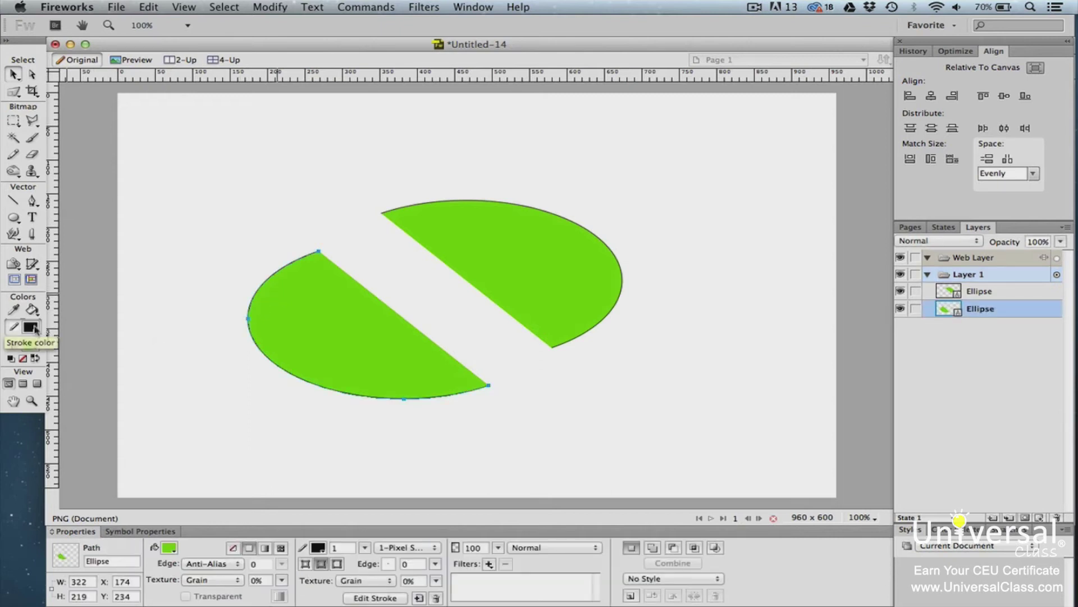
{"action": "left_click", "coordinate": [34, 329]}
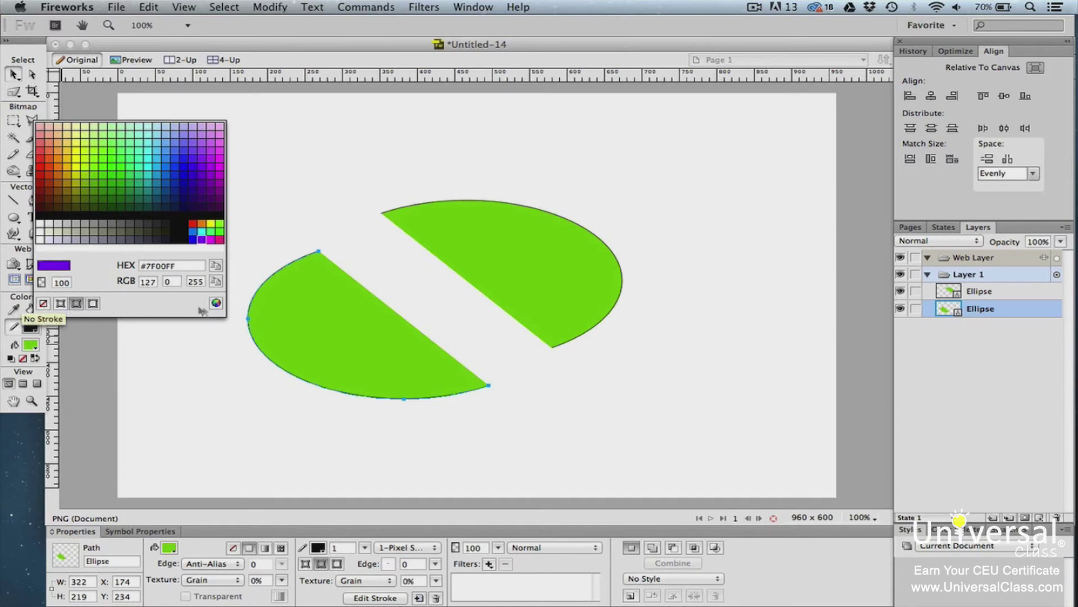
{"action": "left_click", "coordinate": [216, 303]}
{"action": "left_click", "coordinate": [602, 168]}
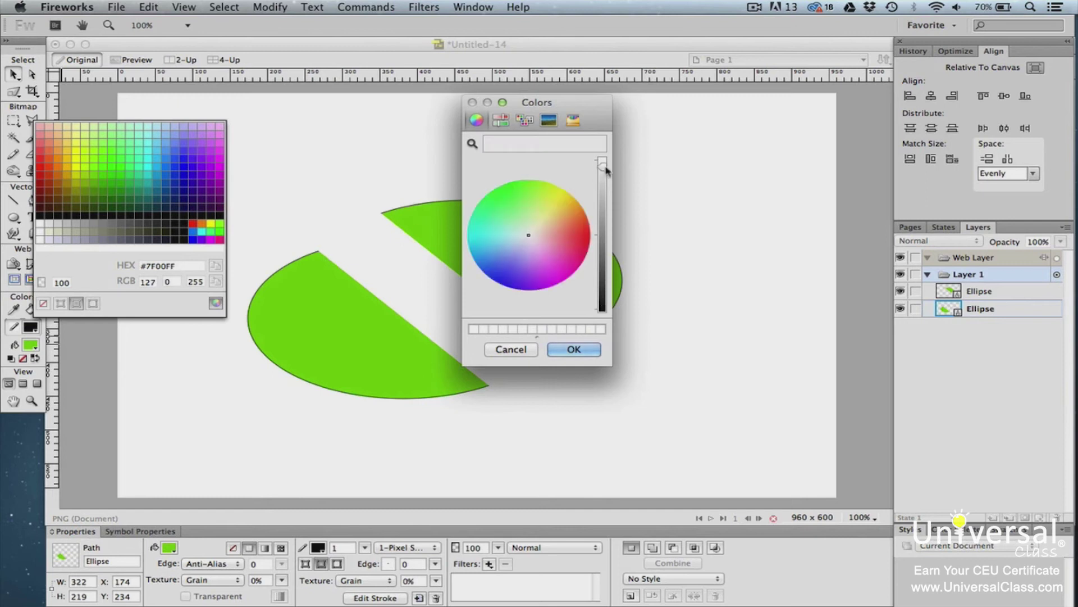
{"action": "left_click", "coordinate": [578, 237]}
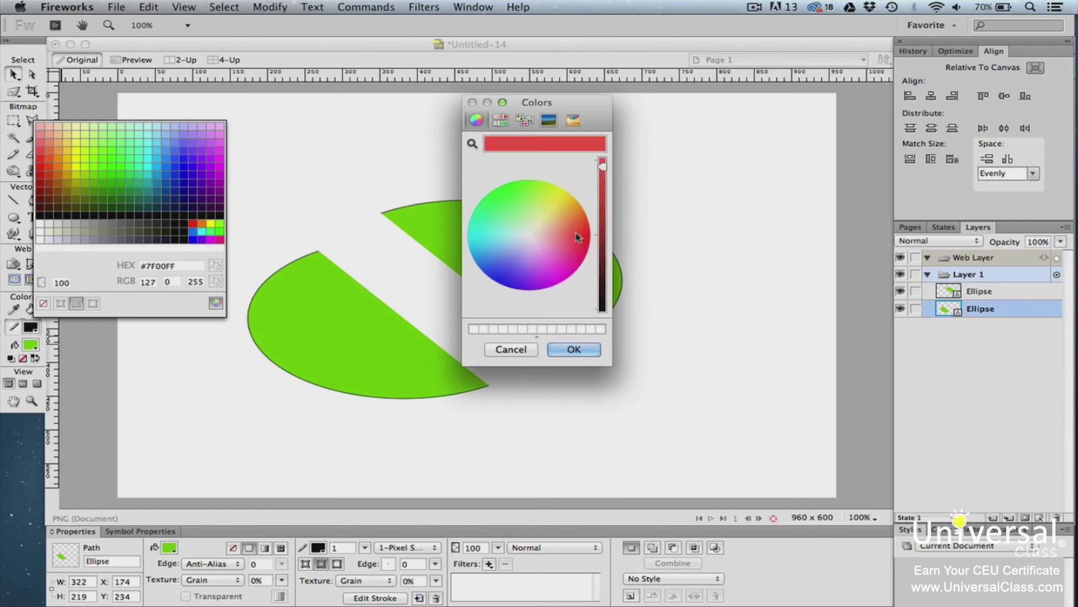
{"action": "left_click", "coordinate": [585, 349]}
{"action": "left_click", "coordinate": [585, 352]}
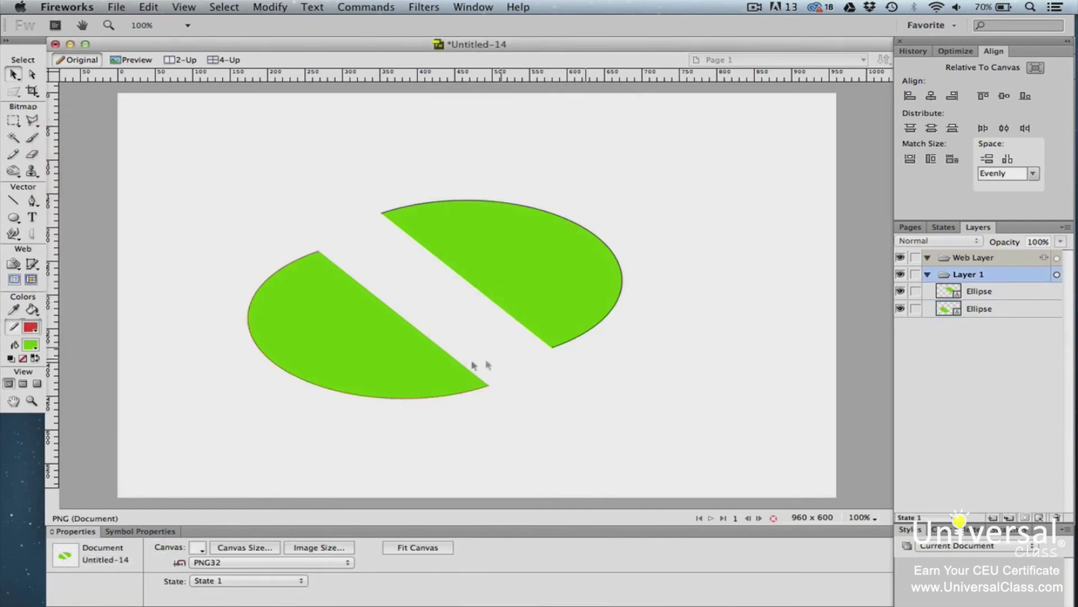
Fill the lower half-ellipse pale beige and set its stroke width to 4 pixels
{"action": "left_click", "coordinate": [433, 366]}
{"action": "left_click", "coordinate": [30, 344]}
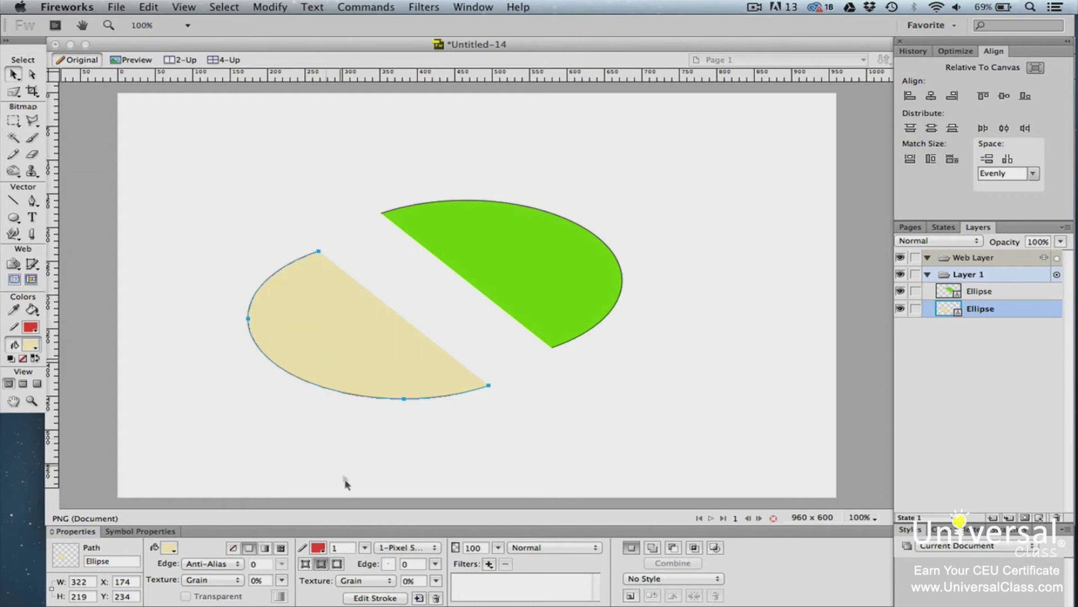
{"action": "left_click", "coordinate": [346, 547]}
{"action": "type", "text": "4"}
{"action": "key", "text": "Return"}
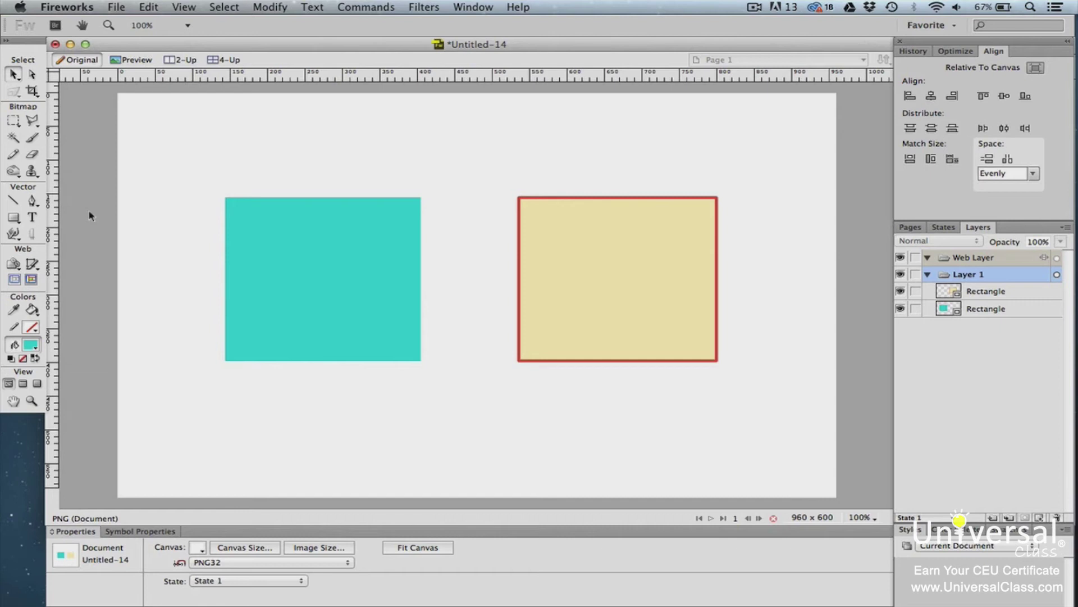
Fill the beige rectangle with teal #26D8DA sampled from the left rectangle
{"action": "left_click", "coordinate": [571, 244]}
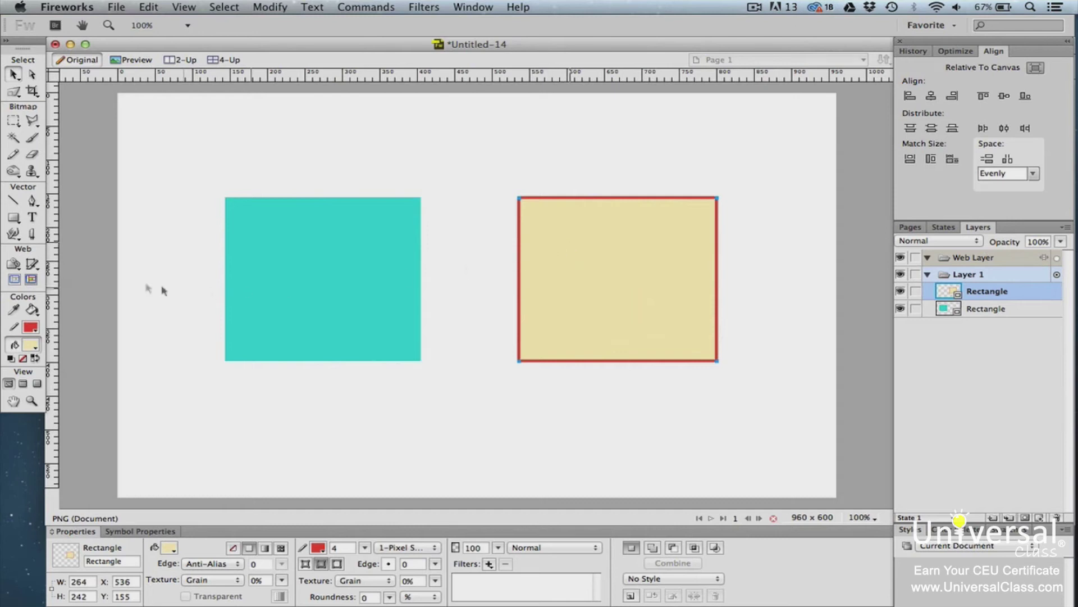
{"action": "left_click", "coordinate": [17, 308]}
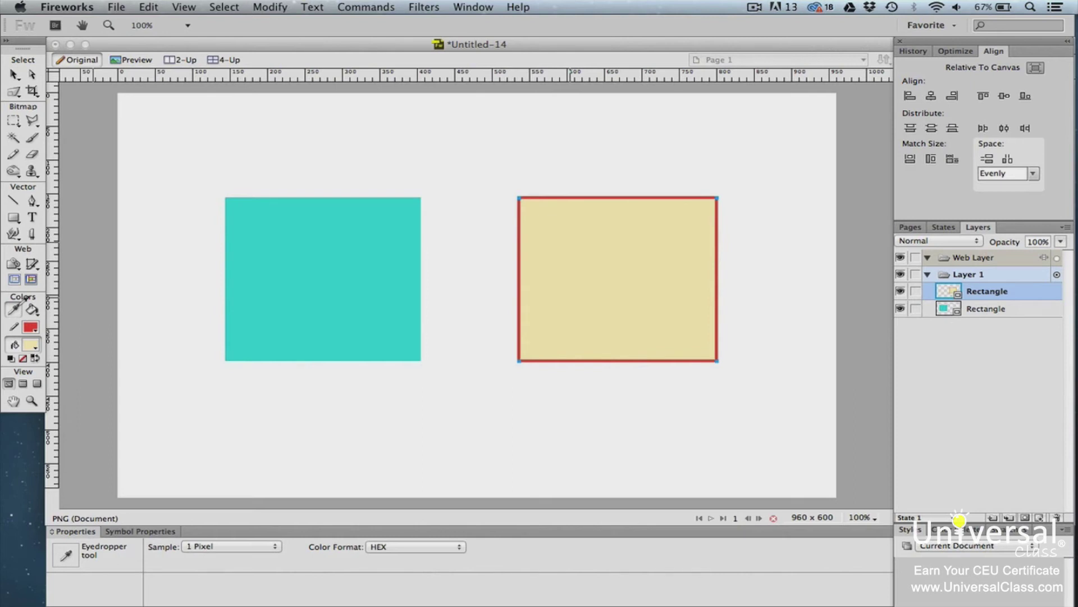
{"action": "left_click", "coordinate": [36, 343]}
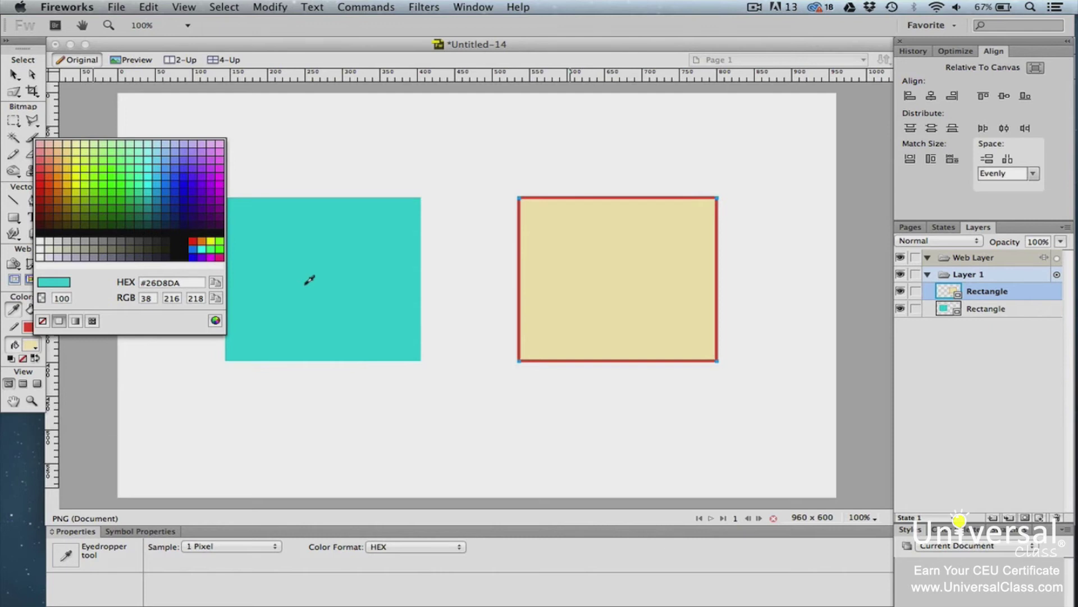
{"action": "left_click", "coordinate": [309, 280]}
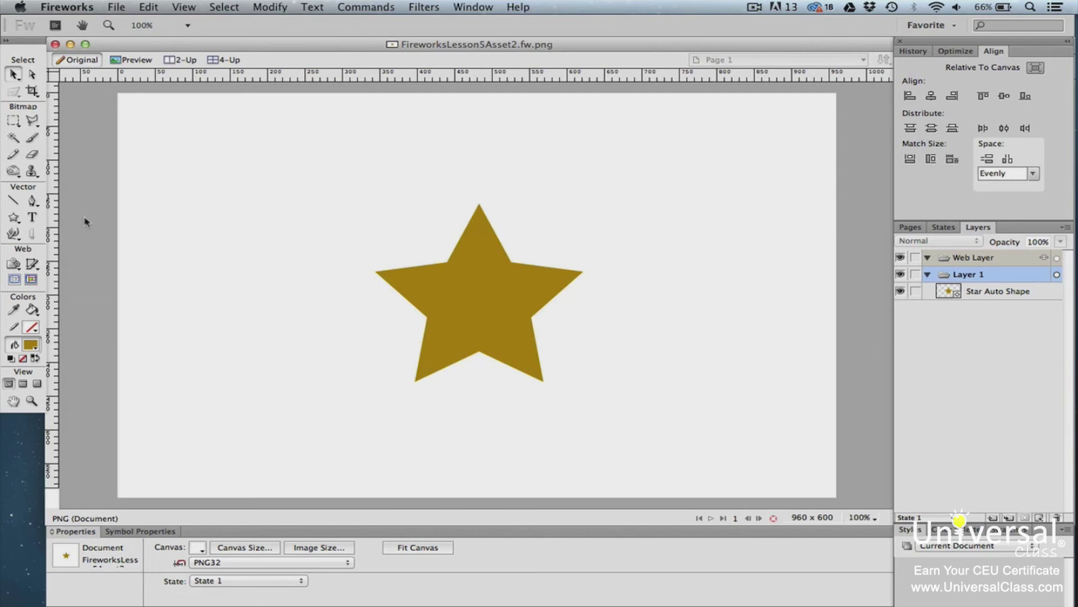
Fill the star bright yellow with the Paint Bucket
{"action": "left_click", "coordinate": [32, 307]}
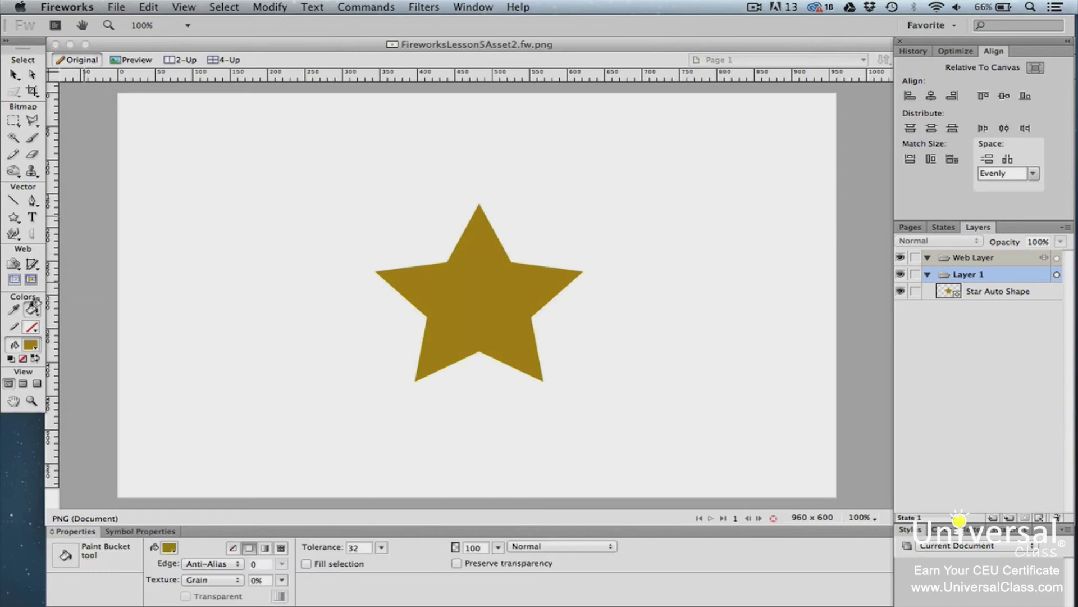
{"action": "left_click", "coordinate": [34, 341]}
{"action": "left_click", "coordinate": [78, 175]}
{"action": "left_click", "coordinate": [441, 285]}
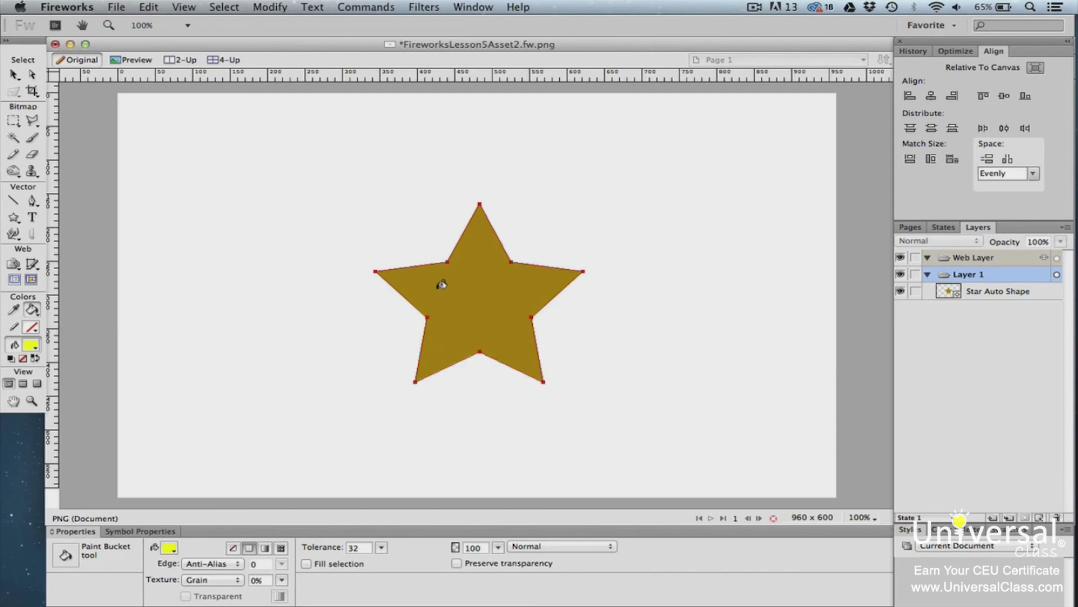
{"action": "left_click", "coordinate": [441, 284]}
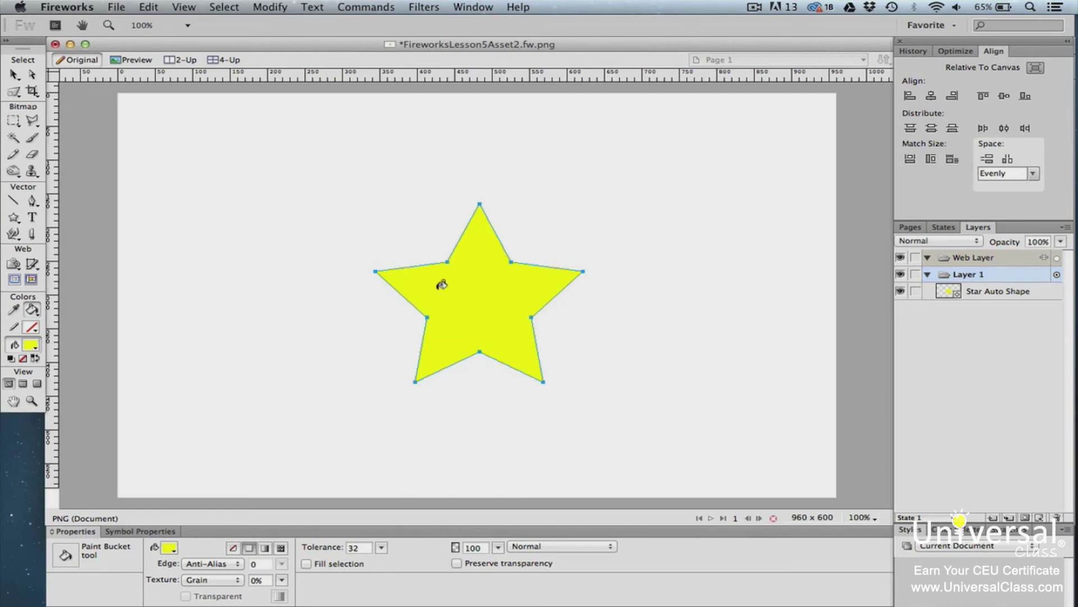
{"action": "key", "text": "v"}
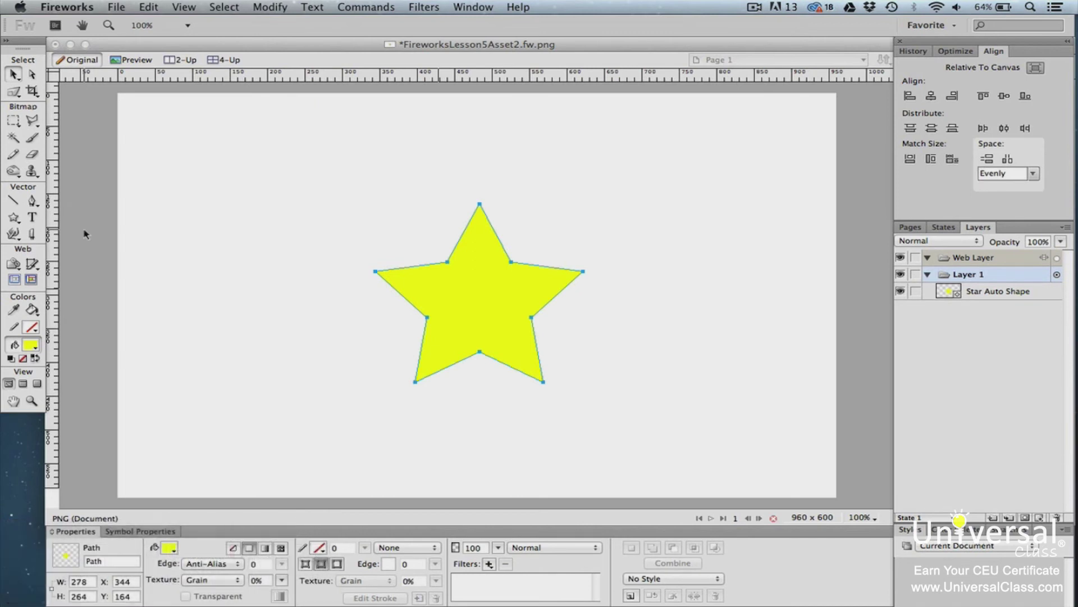
Give the star a linear gradient from yellow #D9D900 to light orange-yellow #FFDC73
{"action": "left_click_drag", "start_coordinate": [32, 309], "coordinate": [73, 343]}
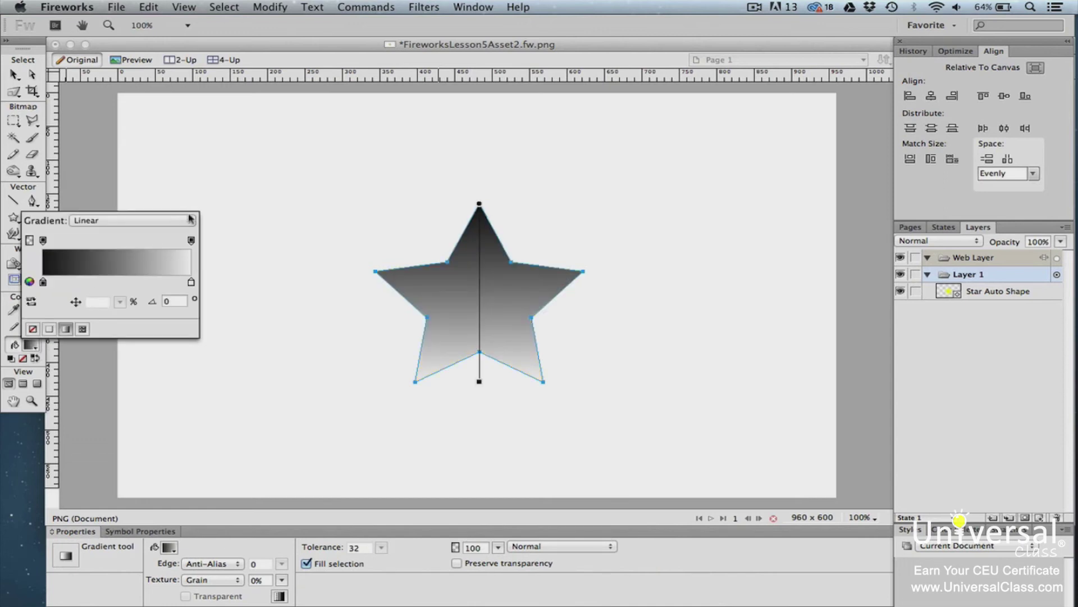
{"action": "left_click", "coordinate": [189, 220]}
{"action": "left_click", "coordinate": [120, 222]}
{"action": "left_click", "coordinate": [43, 281]}
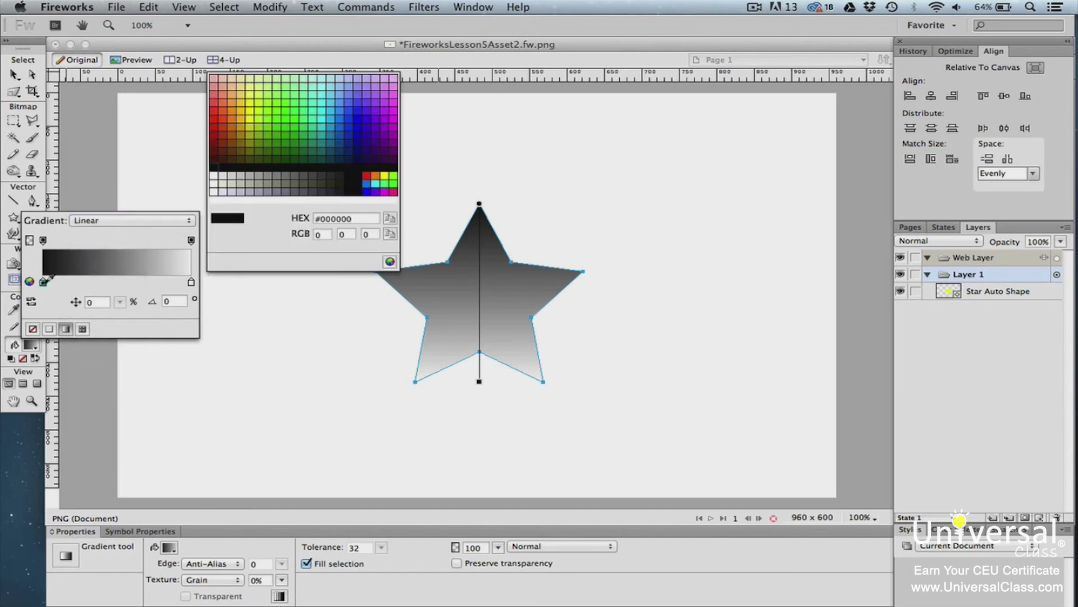
{"action": "left_click", "coordinate": [255, 113]}
{"action": "left_click", "coordinate": [191, 281]}
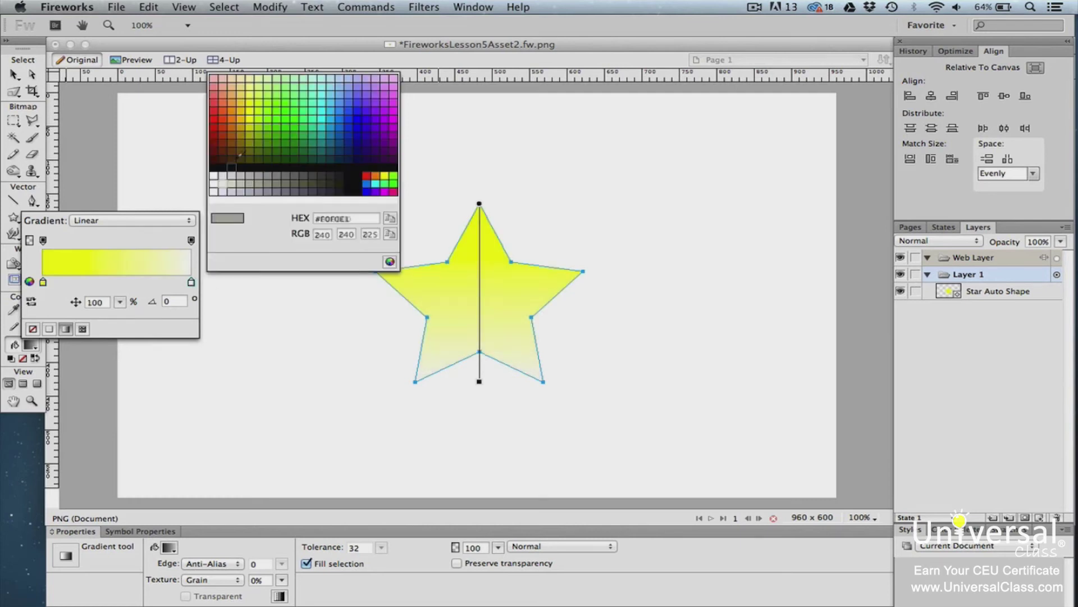
{"action": "left_click", "coordinate": [243, 100]}
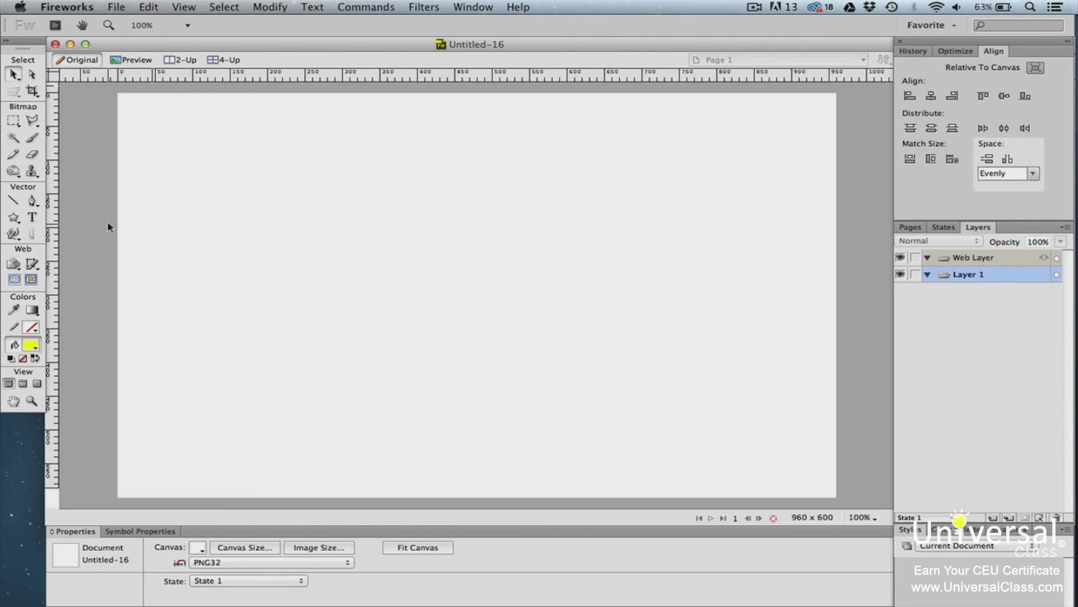
Draw a closed yellow rectangle with the Pen by placing its four corner points
{"action": "left_click", "coordinate": [32, 201]}
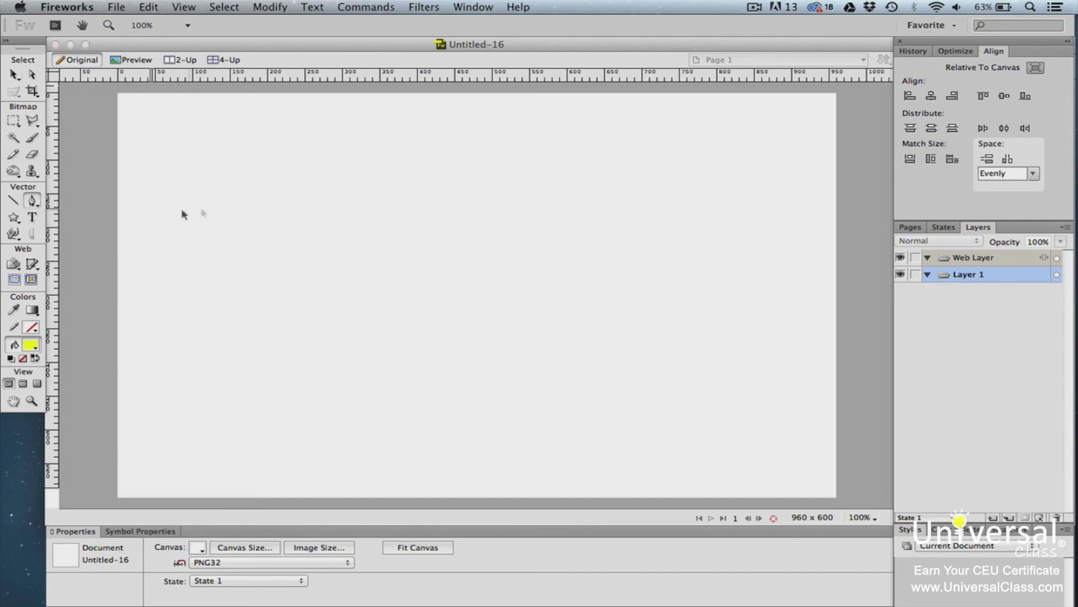
{"action": "left_click", "coordinate": [286, 191]}
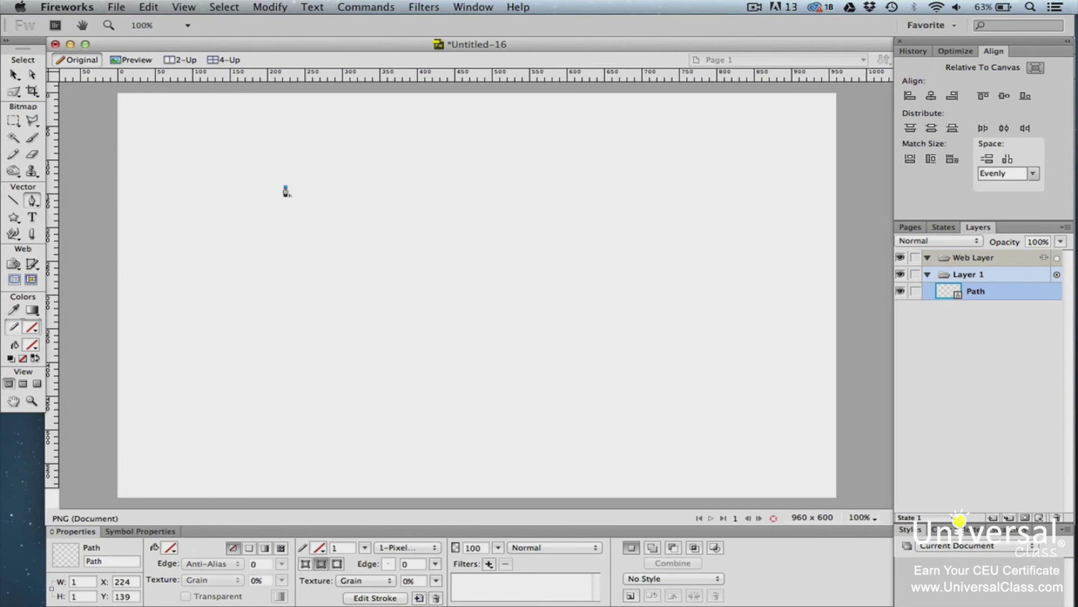
{"action": "left_click", "coordinate": [424, 189]}
{"action": "left_click", "coordinate": [425, 225]}
{"action": "left_click", "coordinate": [285, 224]}
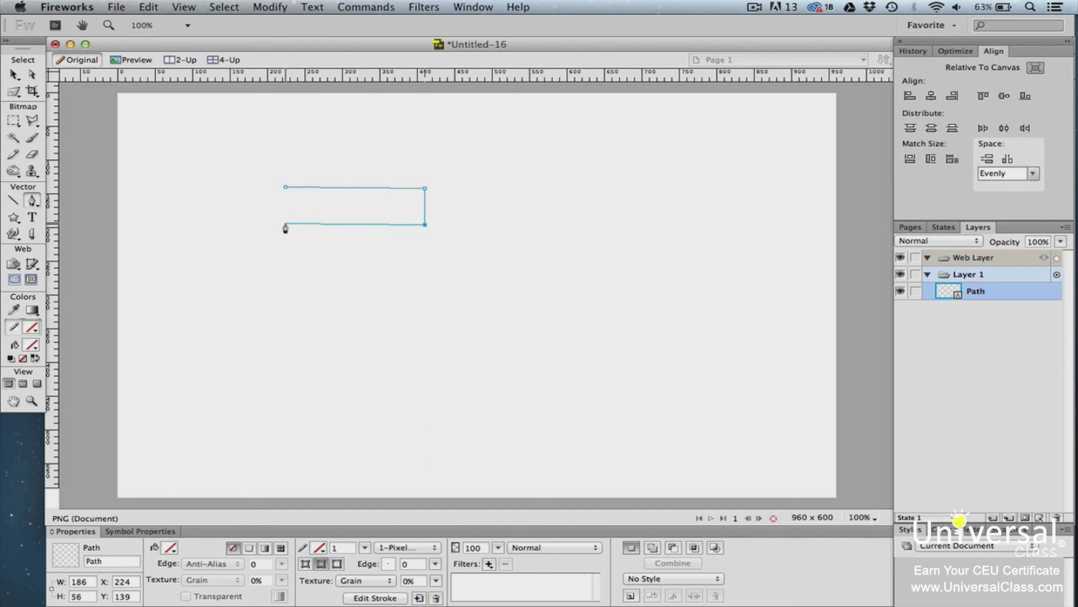
{"action": "left_click", "coordinate": [284, 192]}
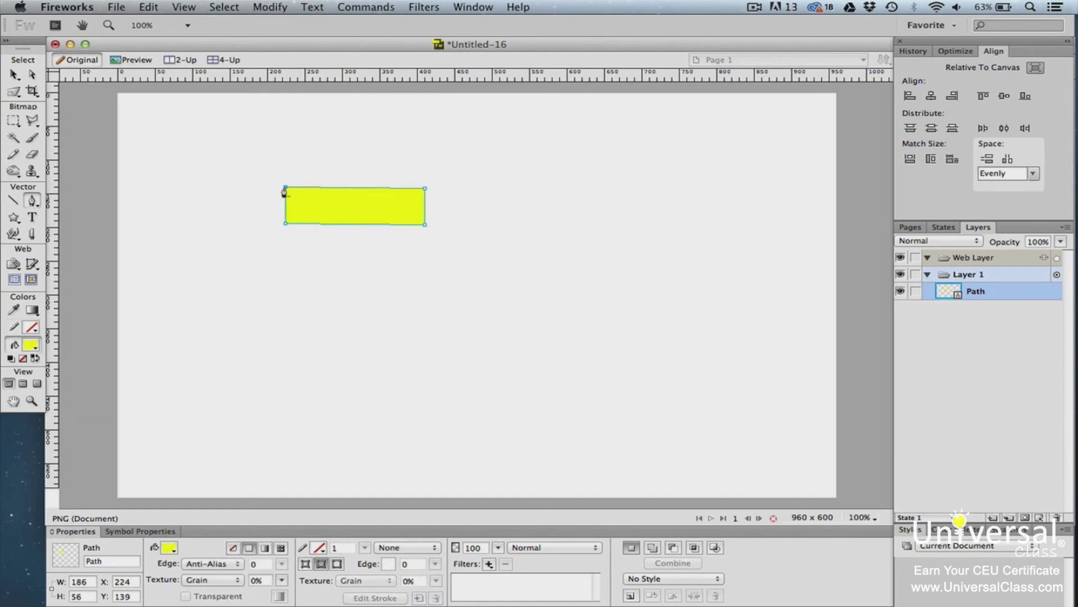
Start a curved trial path with two dragged Pen points right of the rectangle
{"action": "key", "text": "a"}
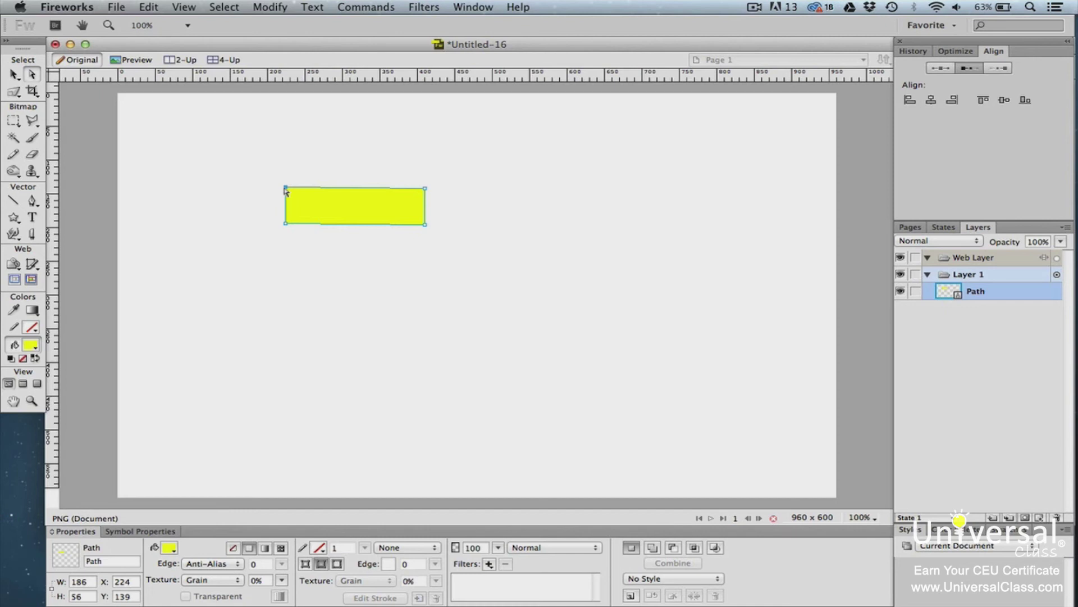
{"action": "key", "text": "p"}
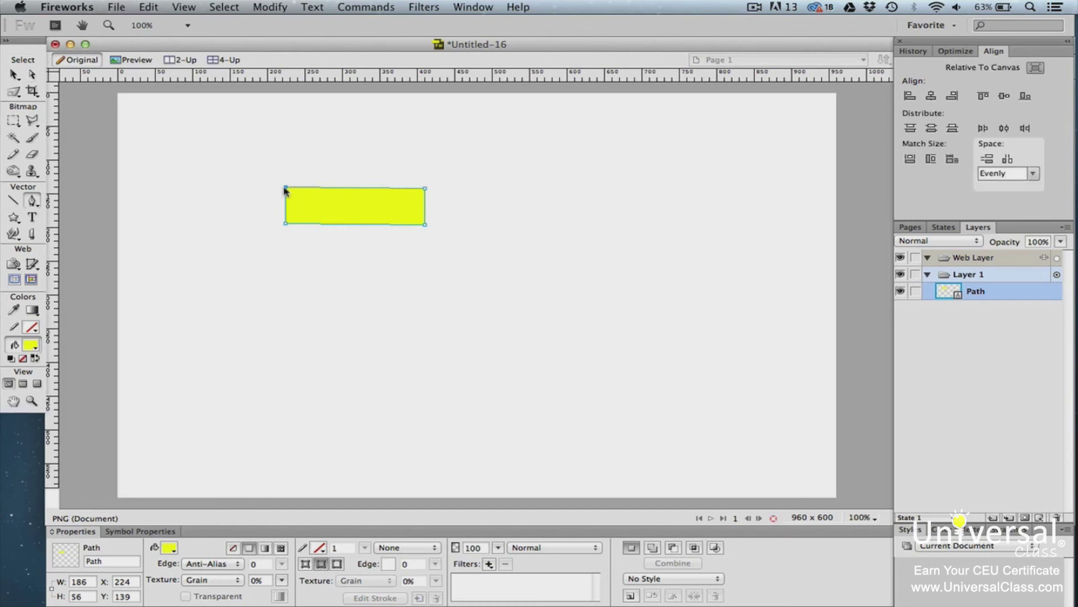
{"action": "left_click_drag", "start_coordinate": [500, 183], "coordinate": [522, 210]}
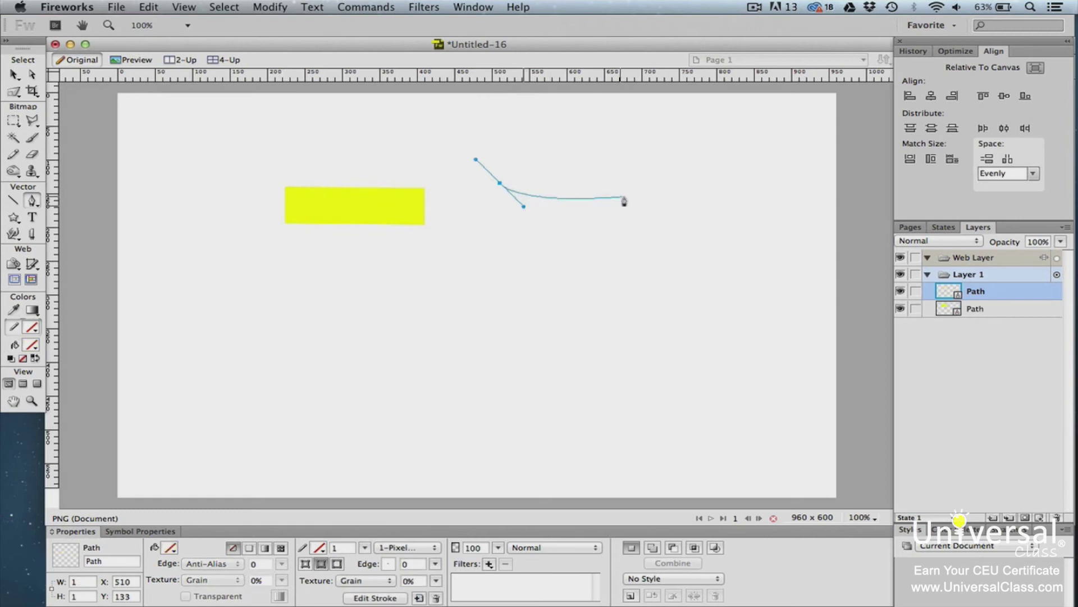
{"action": "left_click_drag", "start_coordinate": [634, 194], "coordinate": [682, 111]}
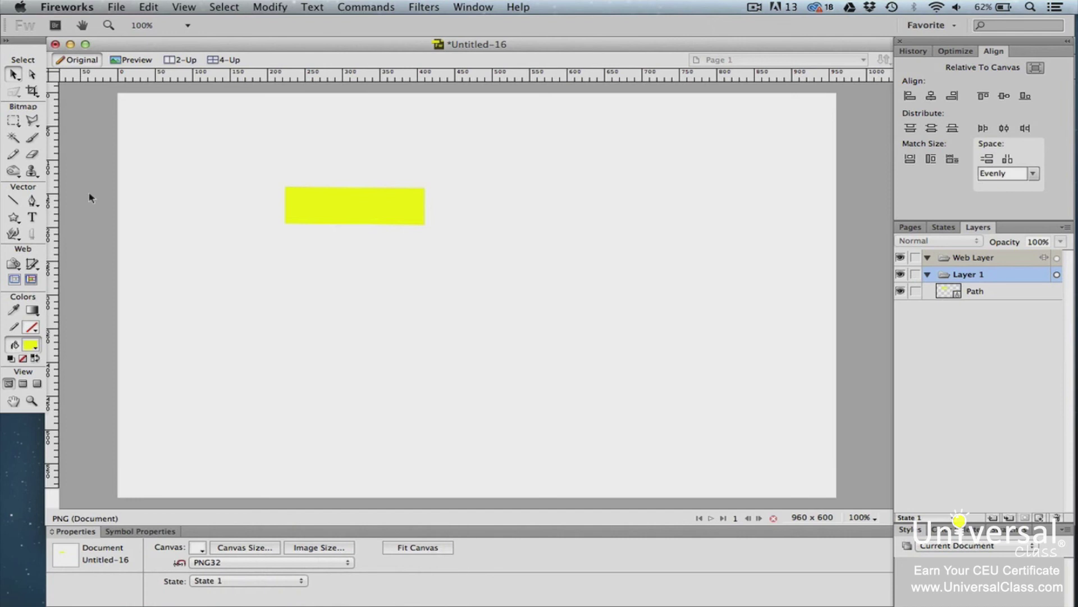
Add a point on the yellow rectangle's left edge and drag it inward to notch the shape
{"action": "left_click", "coordinate": [324, 207]}
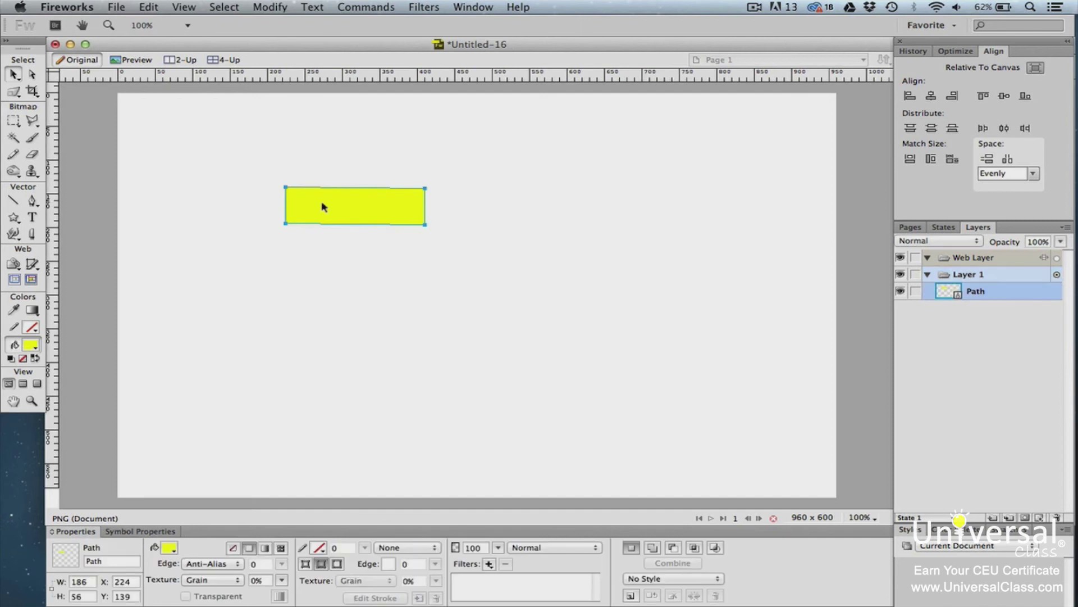
{"action": "left_click", "coordinate": [32, 201]}
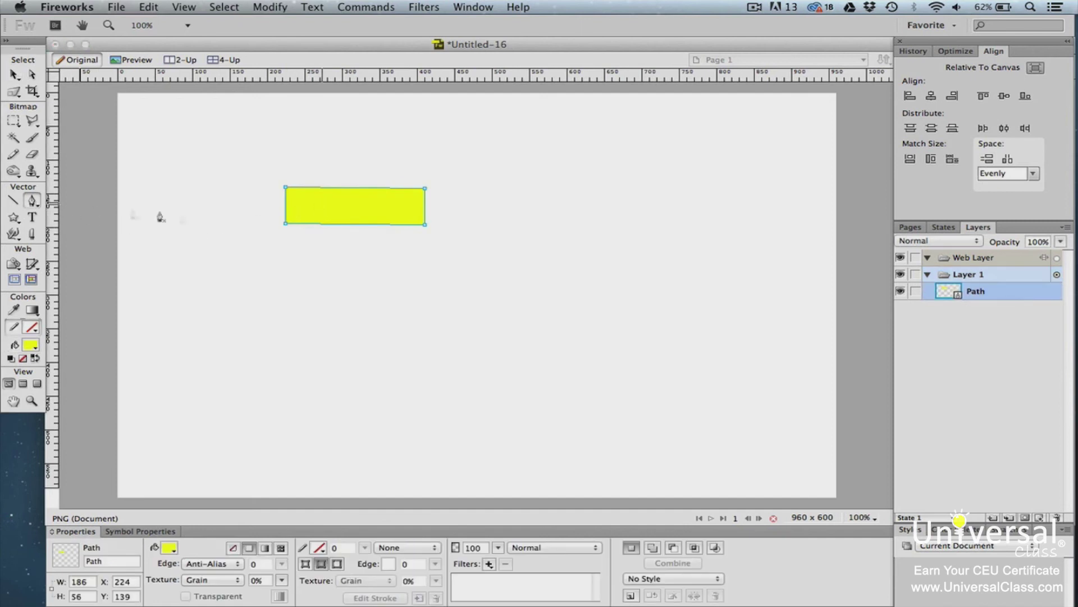
{"action": "left_click", "coordinate": [286, 208]}
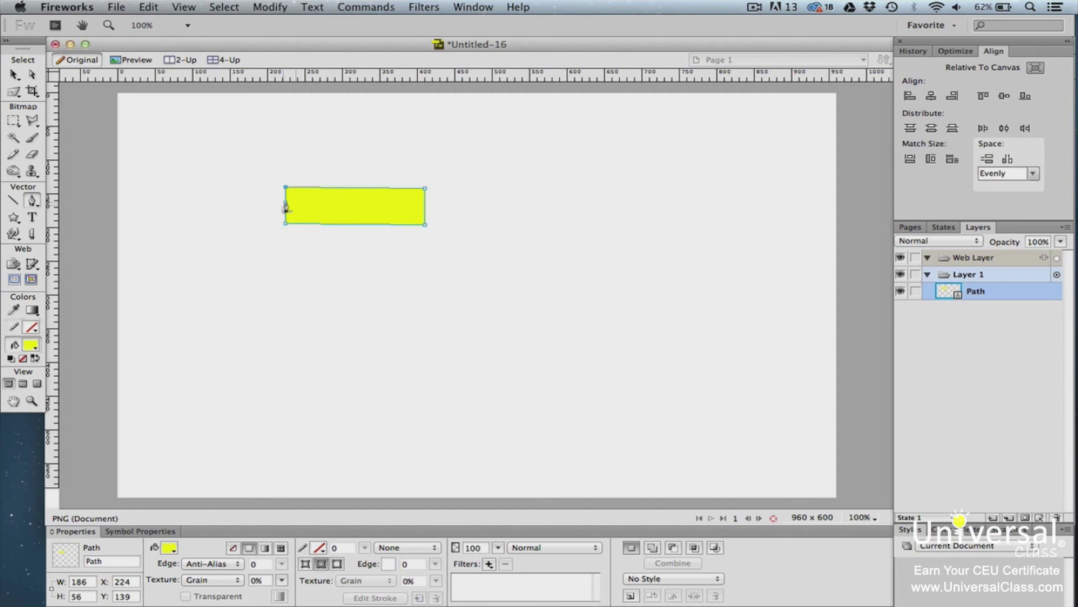
{"action": "left_click", "coordinate": [33, 76]}
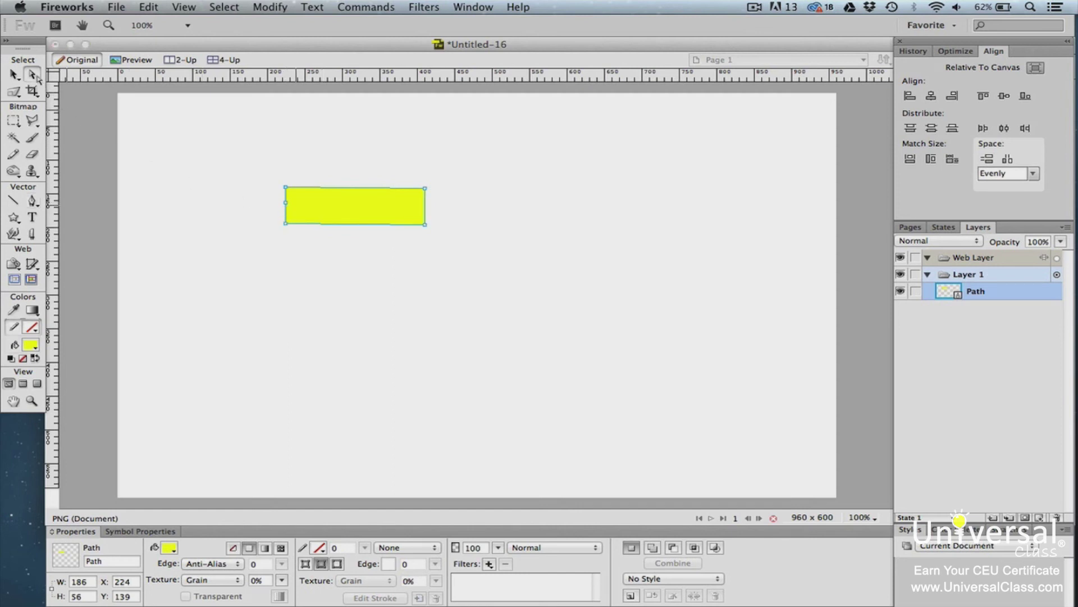
{"action": "left_click", "coordinate": [288, 206]}
{"action": "mouse_move", "coordinate": [288, 206]}
{"action": "left_mouse_down"}
{"action": "mouse_move", "coordinate": [311, 213]}
{"action": "mouse_move", "coordinate": [298, 206]}
{"action": "left_mouse_up"}
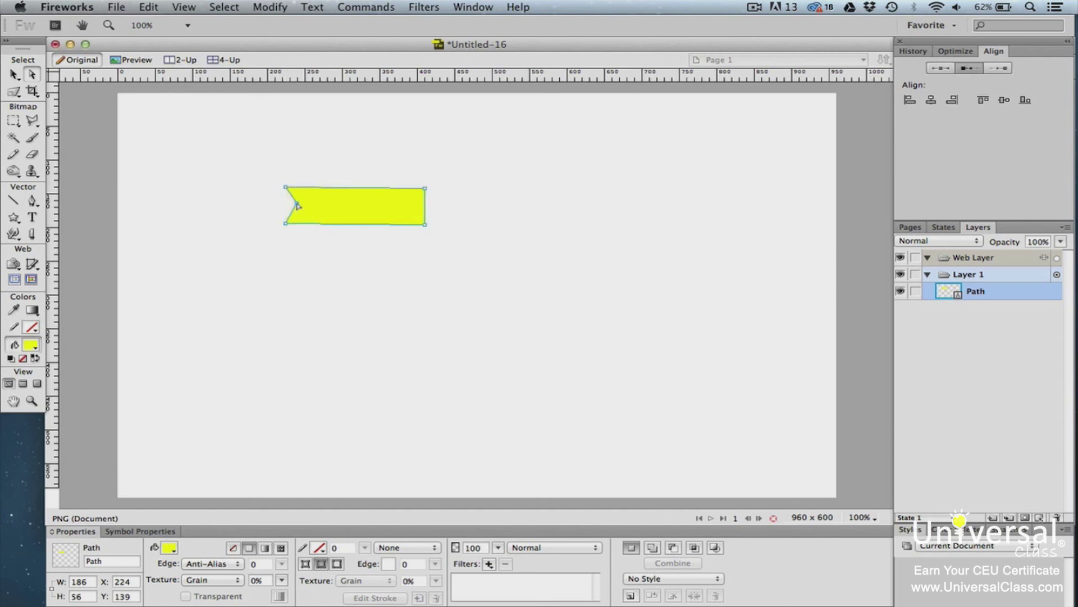
Delete the notch point with the Pen to straighten the left edge
{"action": "left_click", "coordinate": [32, 201]}
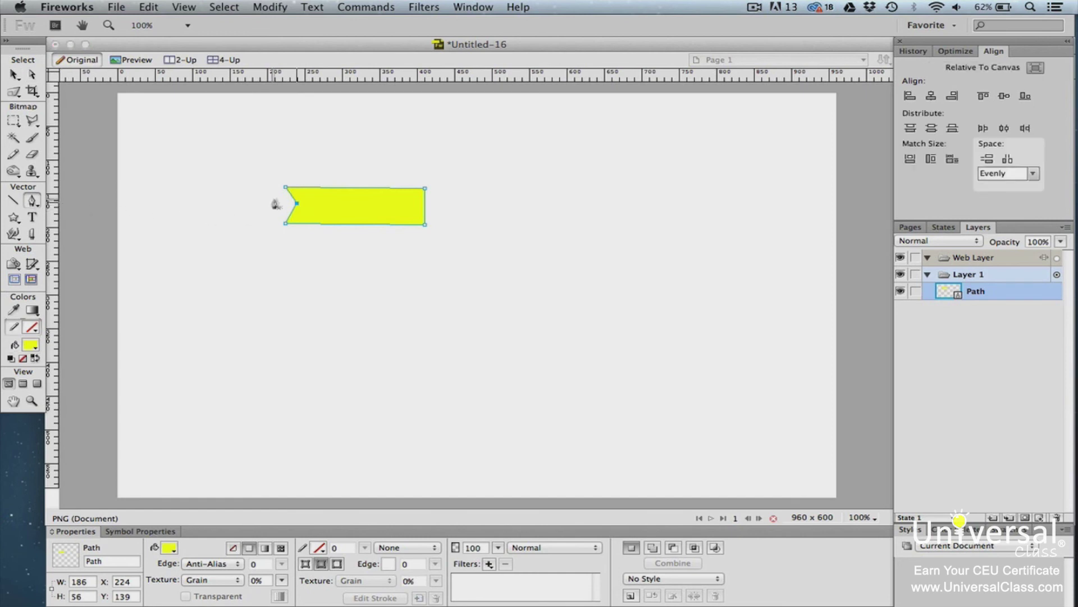
{"action": "left_click", "coordinate": [297, 204]}
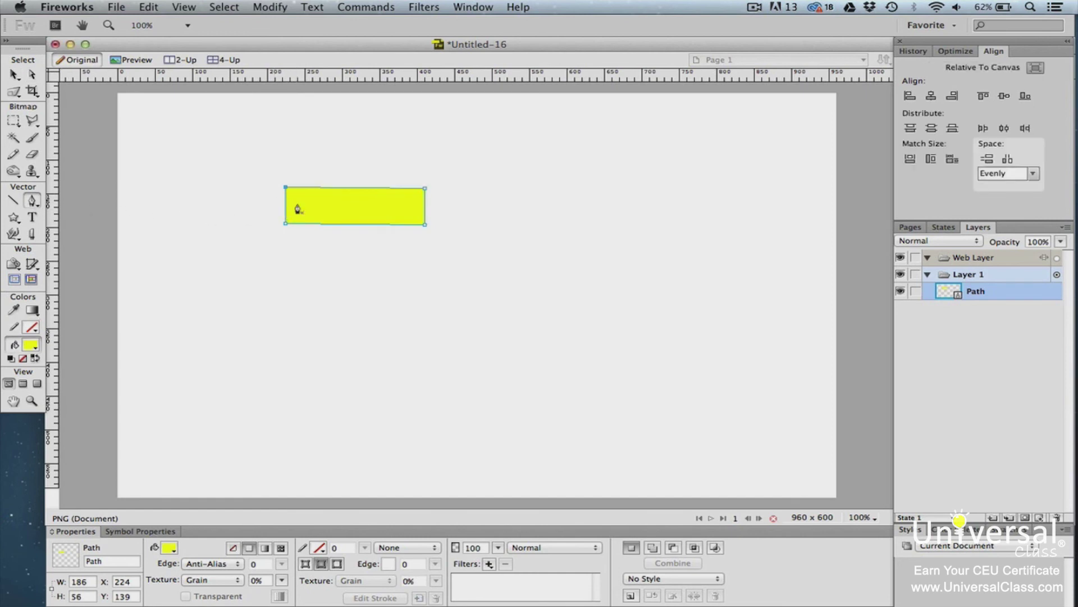
{"action": "key", "text": "a"}
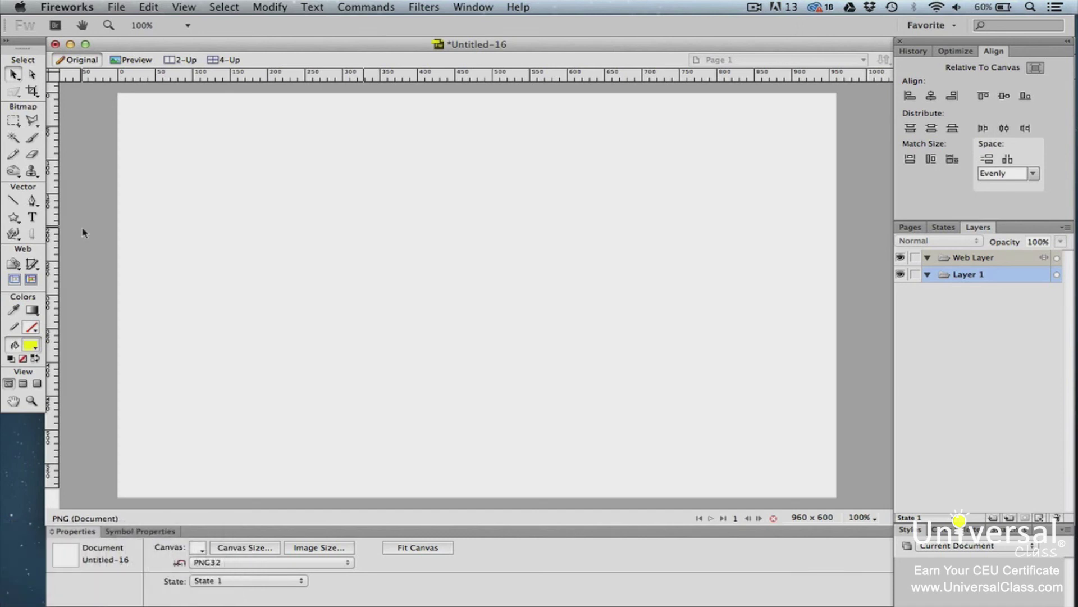
Add a text box reading 'Start typing here to see the text box form.' near the canvas top left
{"action": "left_click", "coordinate": [34, 217]}
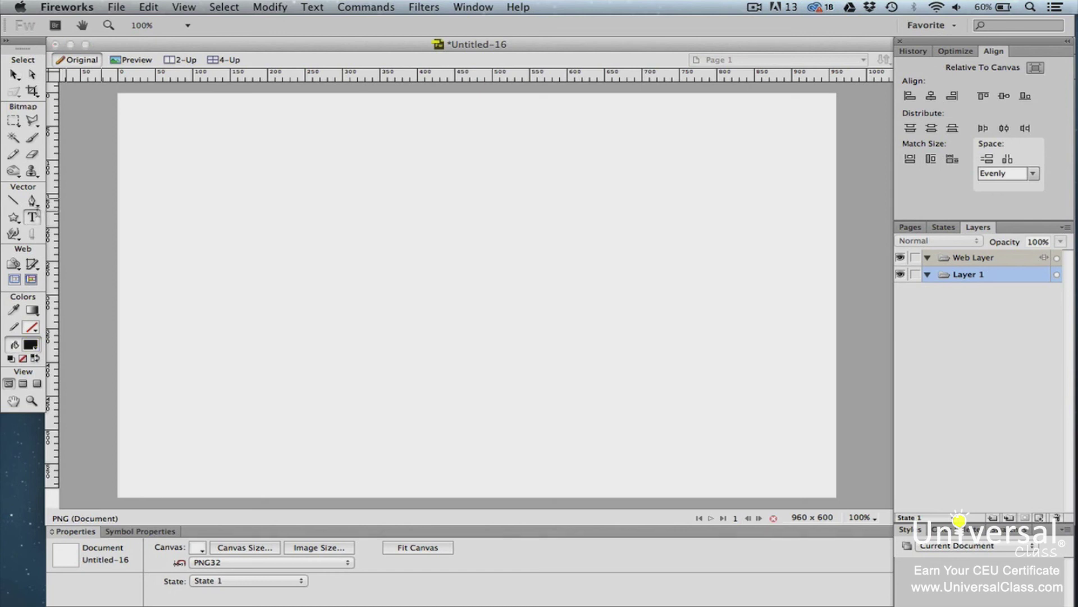
{"action": "left_click", "coordinate": [228, 195]}
{"action": "type", "text": "Start ty"}
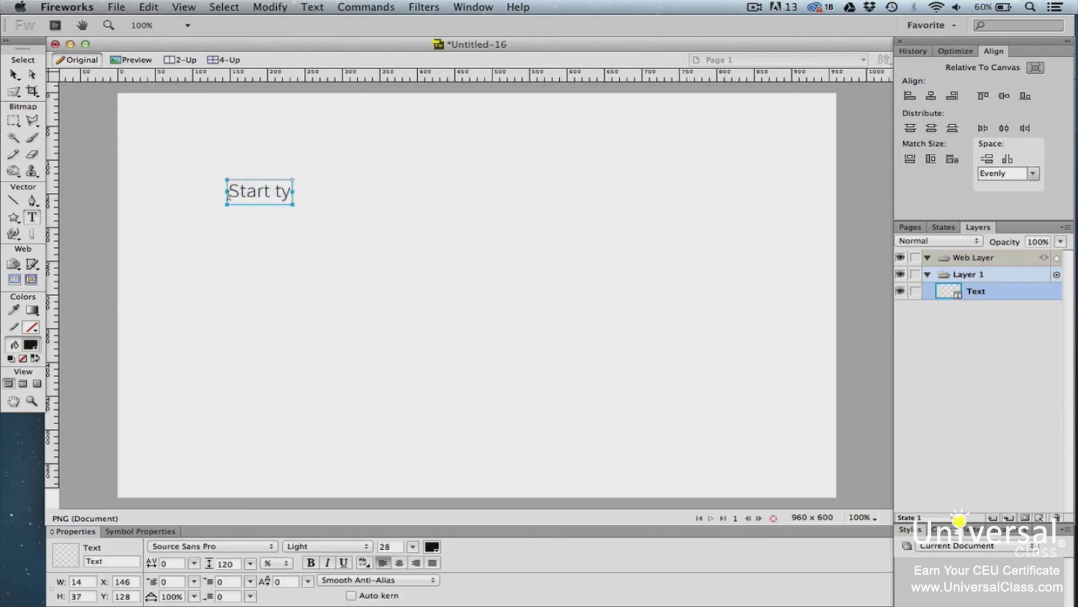
{"action": "type", "text": "ping here to"}
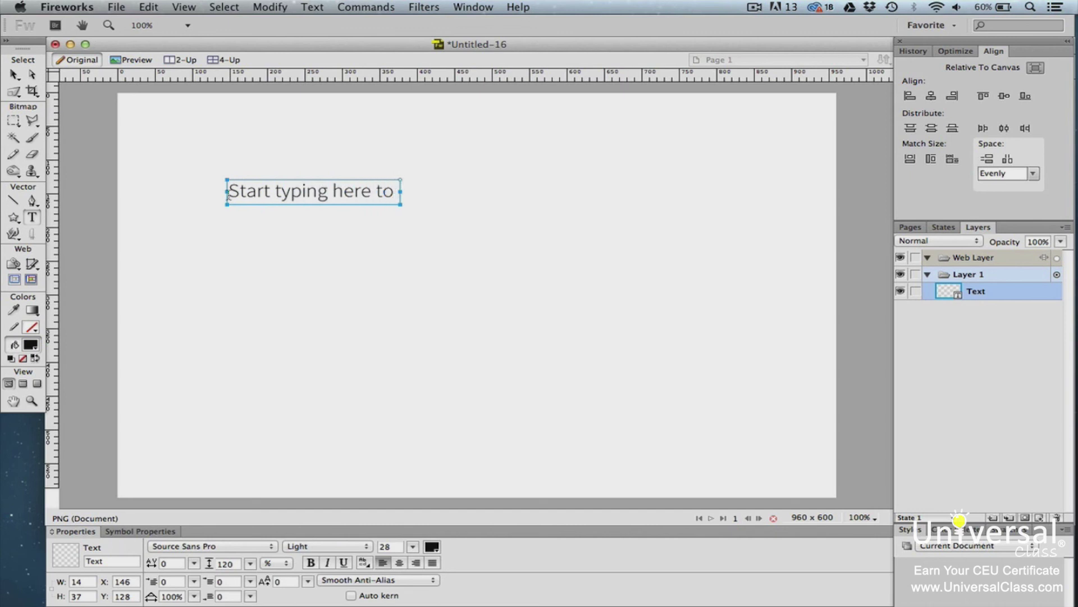
{"action": "type", "text": " see the te"}
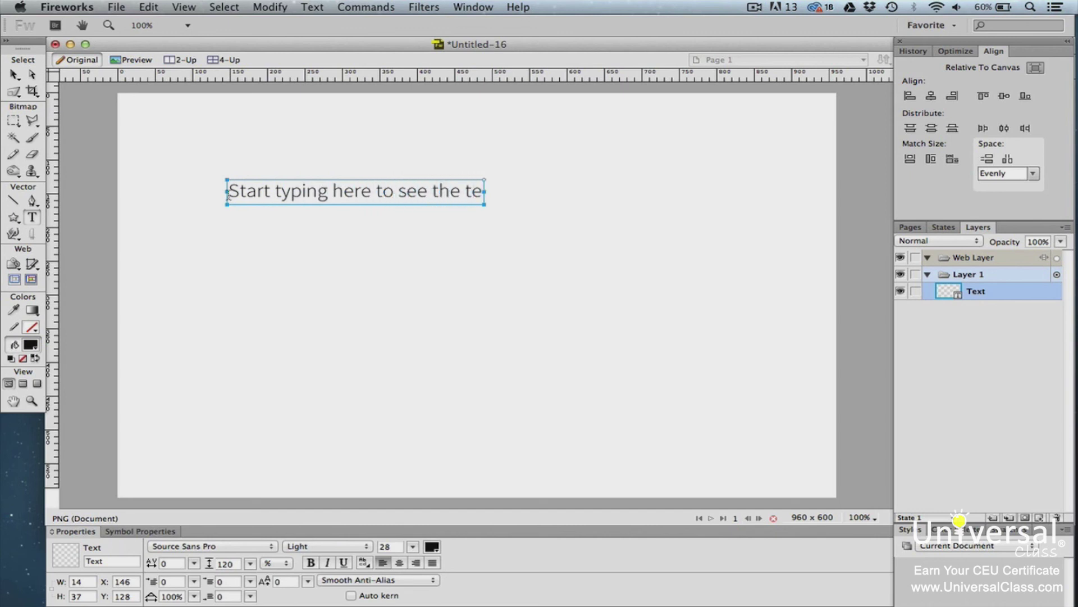
{"action": "type", "text": "xt box form."}
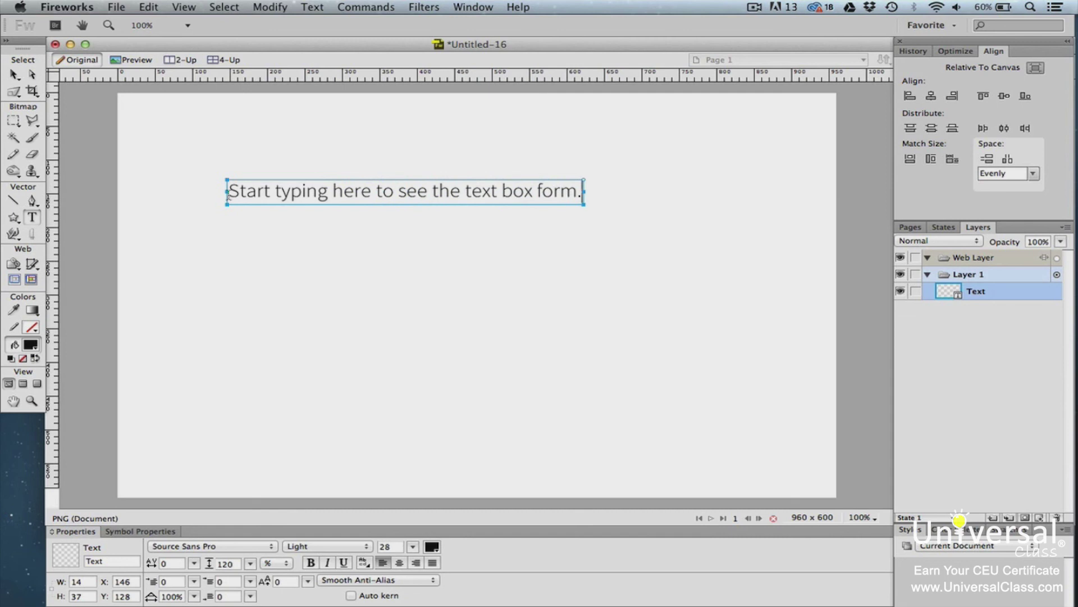
{"action": "key", "text": "Escape"}
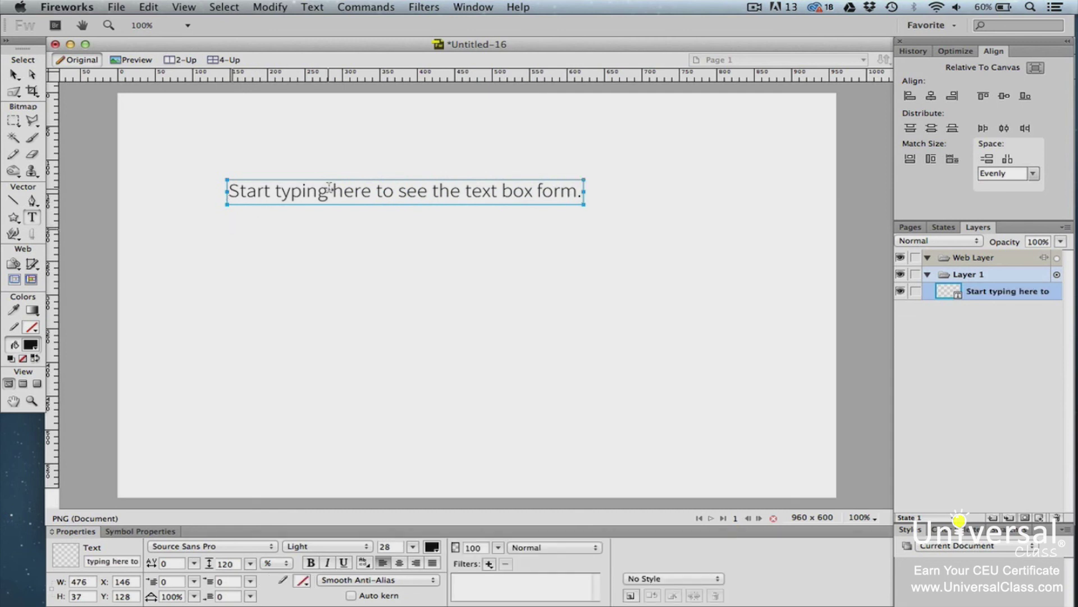
Make the word 'here' red in Regular weight
{"action": "left_click_drag", "start_coordinate": [334, 189], "coordinate": [373, 191]}
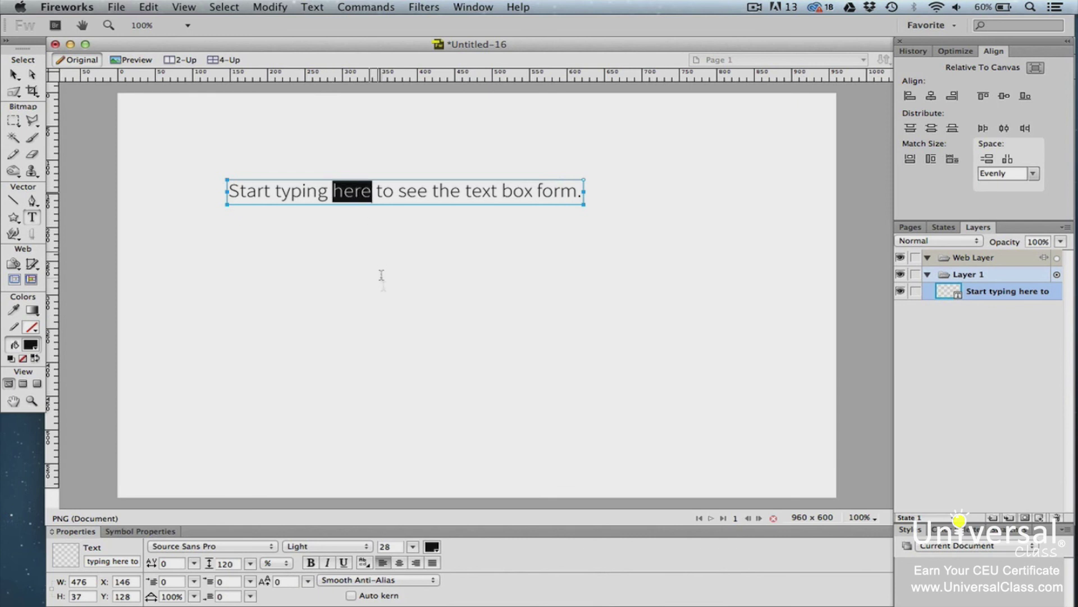
{"action": "left_click", "coordinate": [432, 546]}
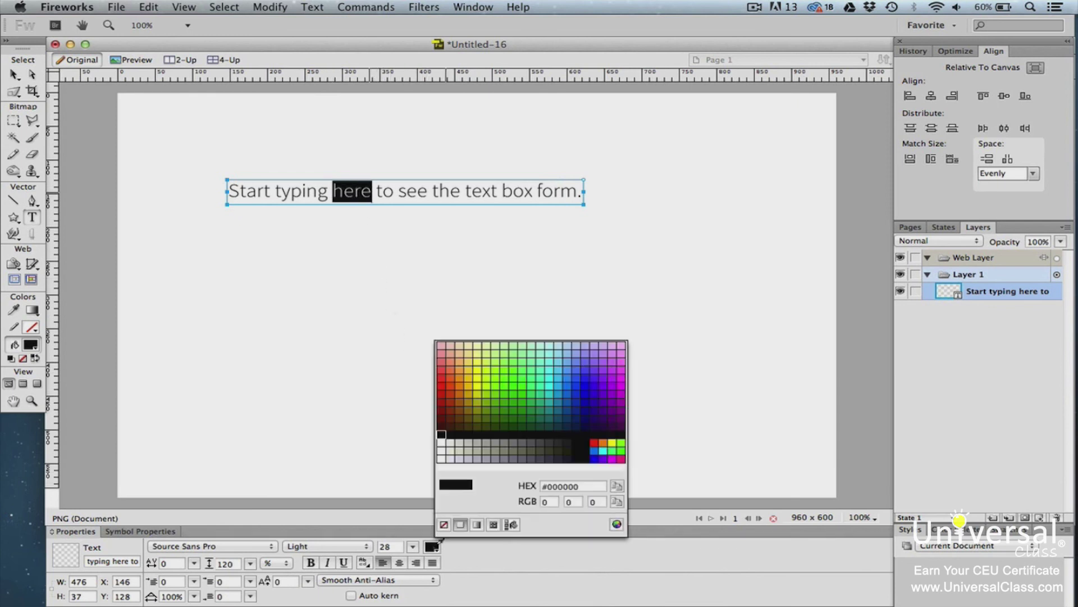
{"action": "left_click", "coordinate": [450, 390]}
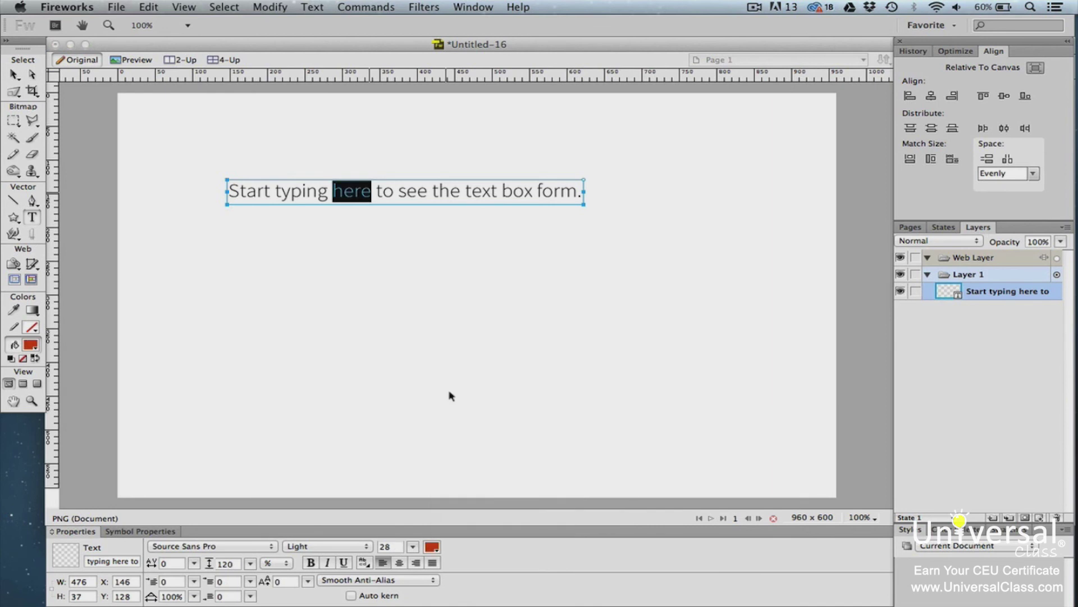
{"action": "left_click", "coordinate": [340, 549]}
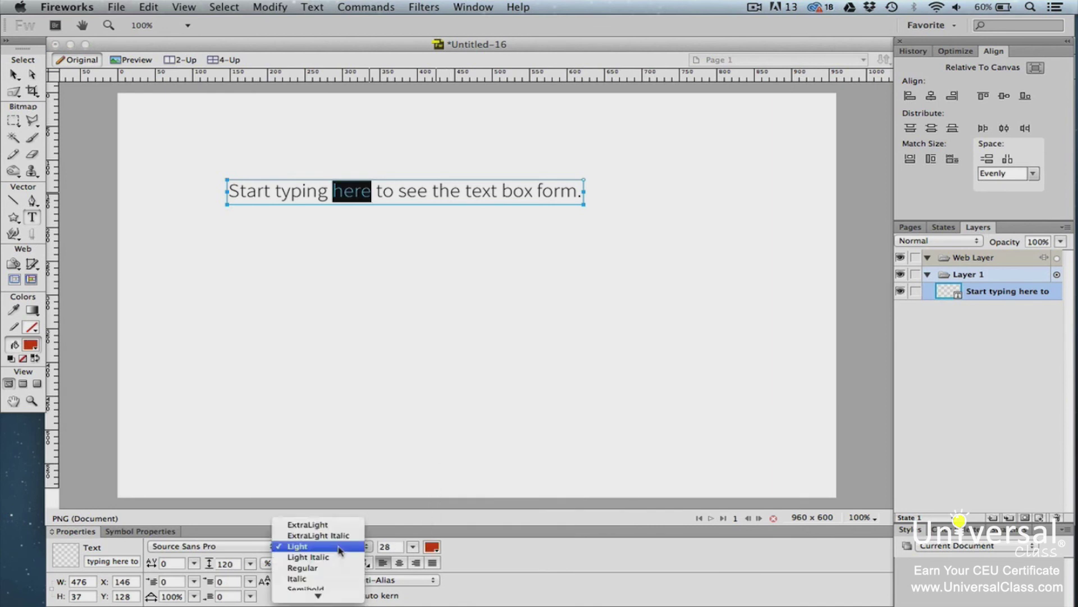
{"action": "left_click", "coordinate": [332, 567]}
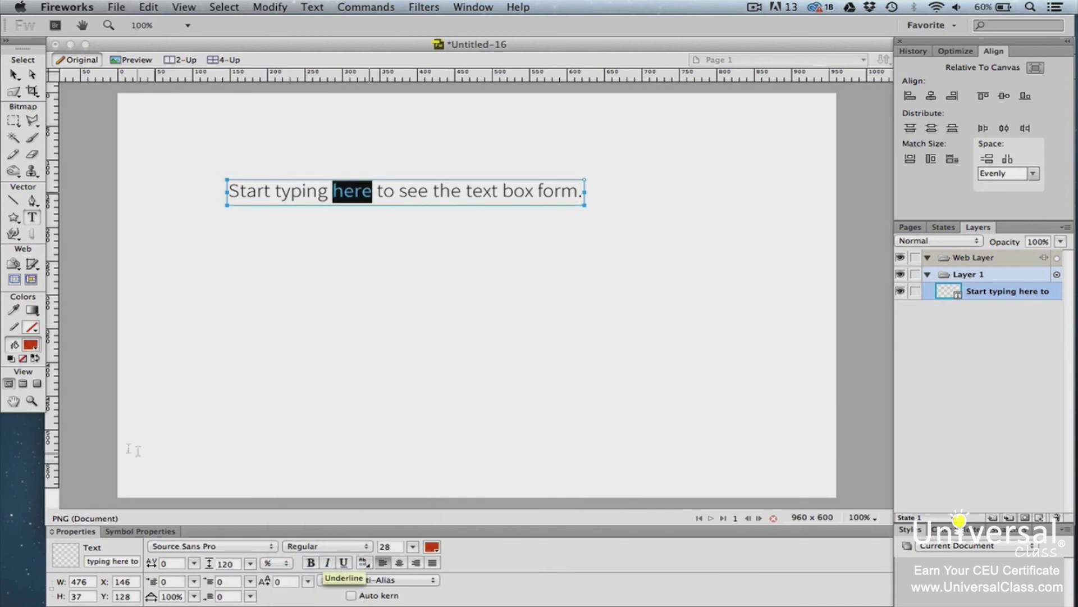
{"action": "key", "text": "Escape"}
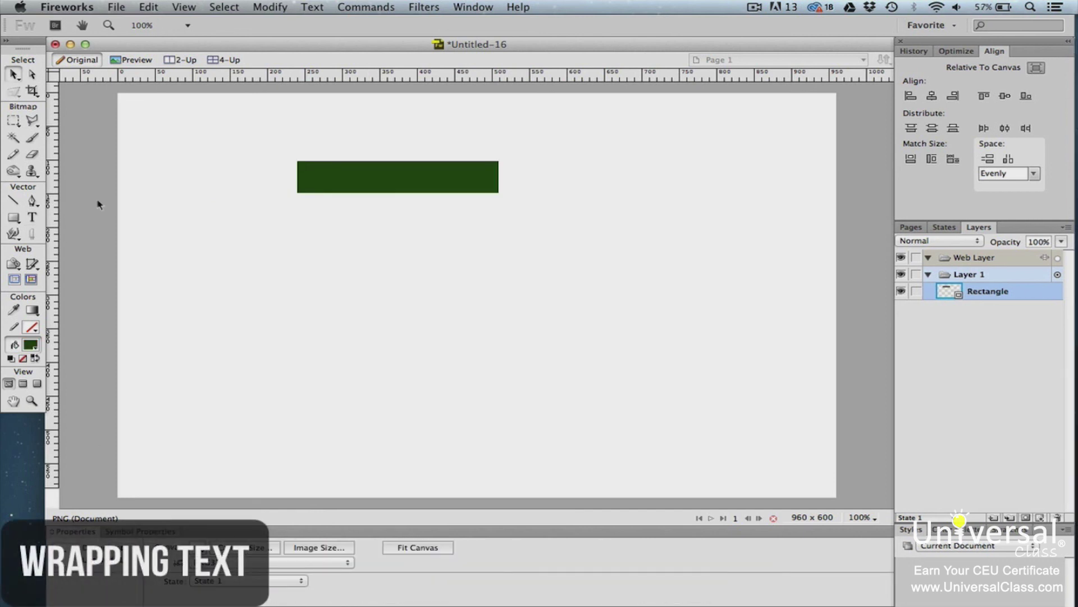
Trace a closed rectangular path with the Pen tool around the green bar's four corners
{"action": "left_click", "coordinate": [32, 201]}
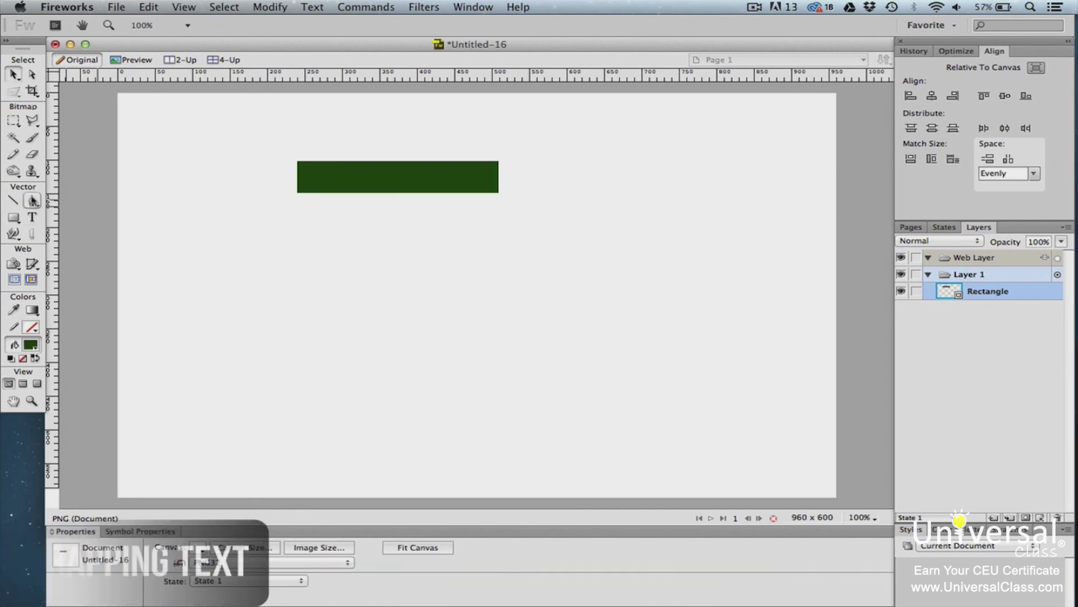
{"action": "left_click", "coordinate": [298, 165]}
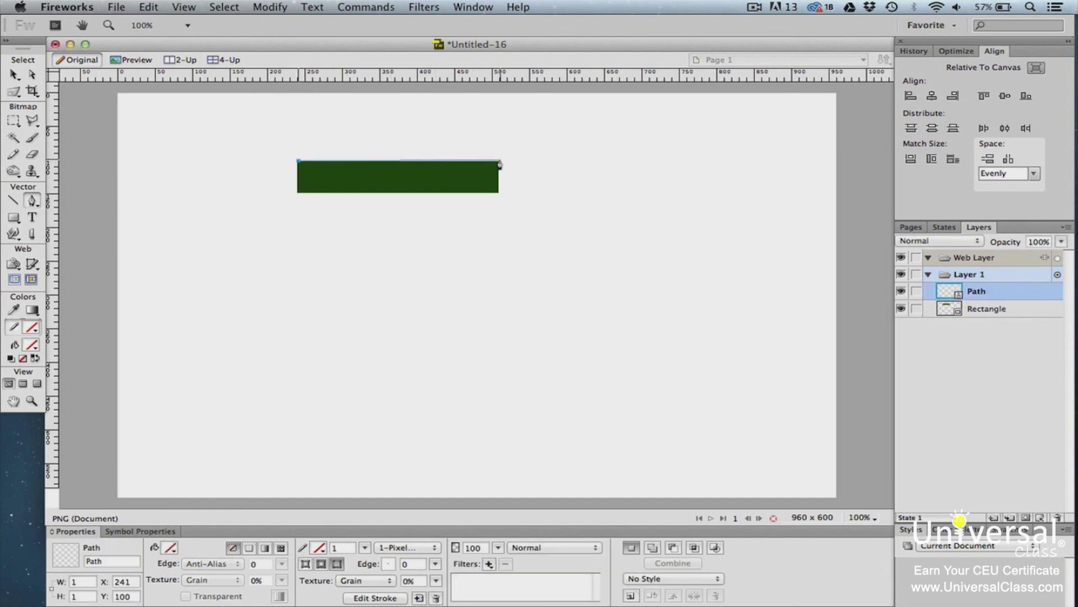
{"action": "left_click", "coordinate": [499, 162]}
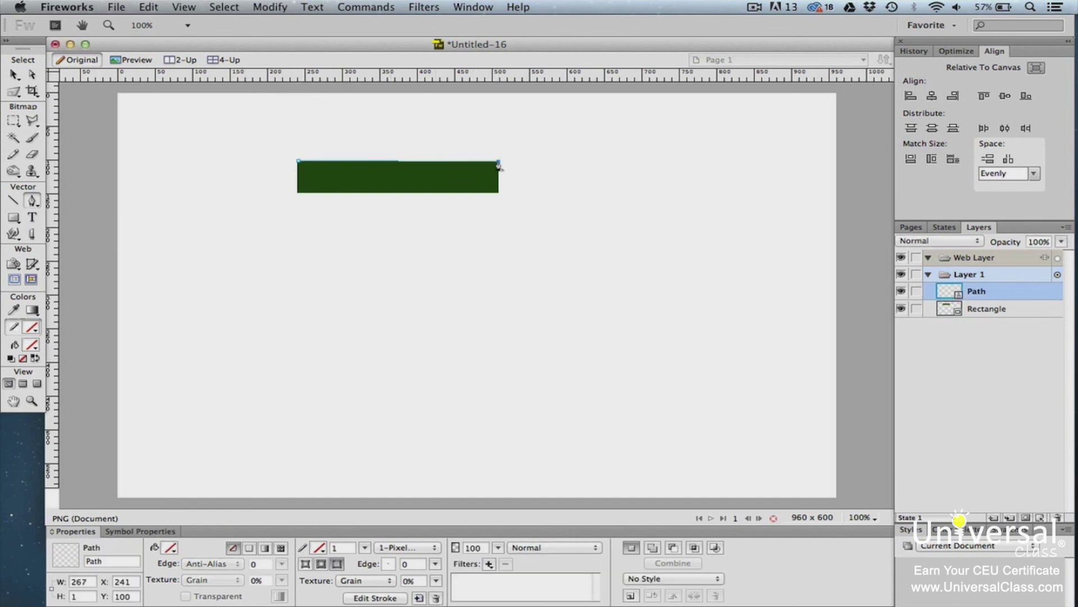
{"action": "left_click", "coordinate": [499, 193]}
{"action": "left_click", "coordinate": [299, 192]}
{"action": "left_click", "coordinate": [299, 163]}
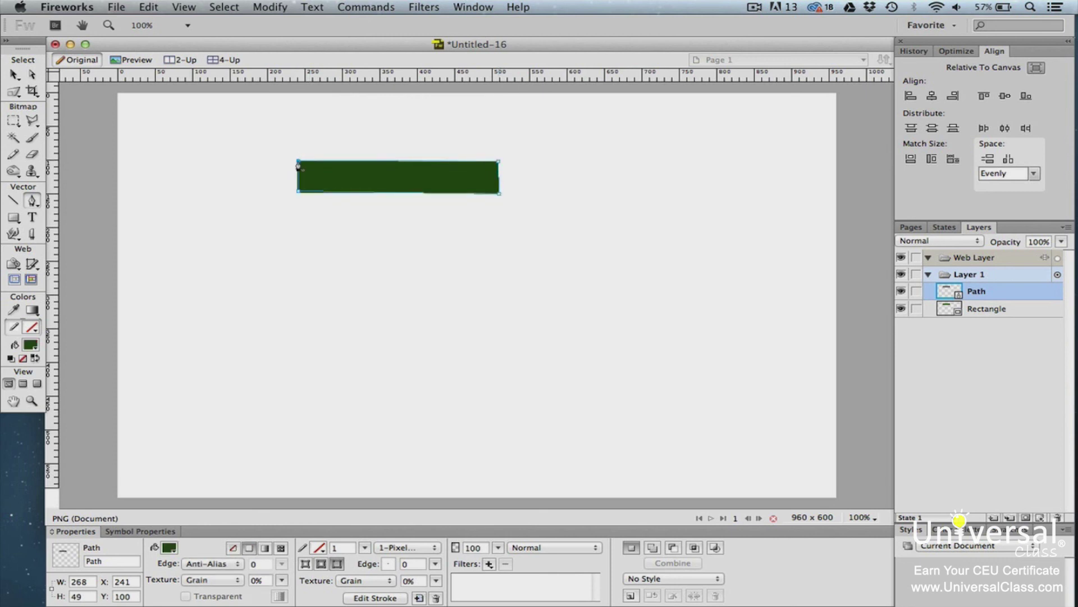
Add the text 'Type in here.' below the bar and select it together with the path
{"action": "left_click", "coordinate": [337, 288]}
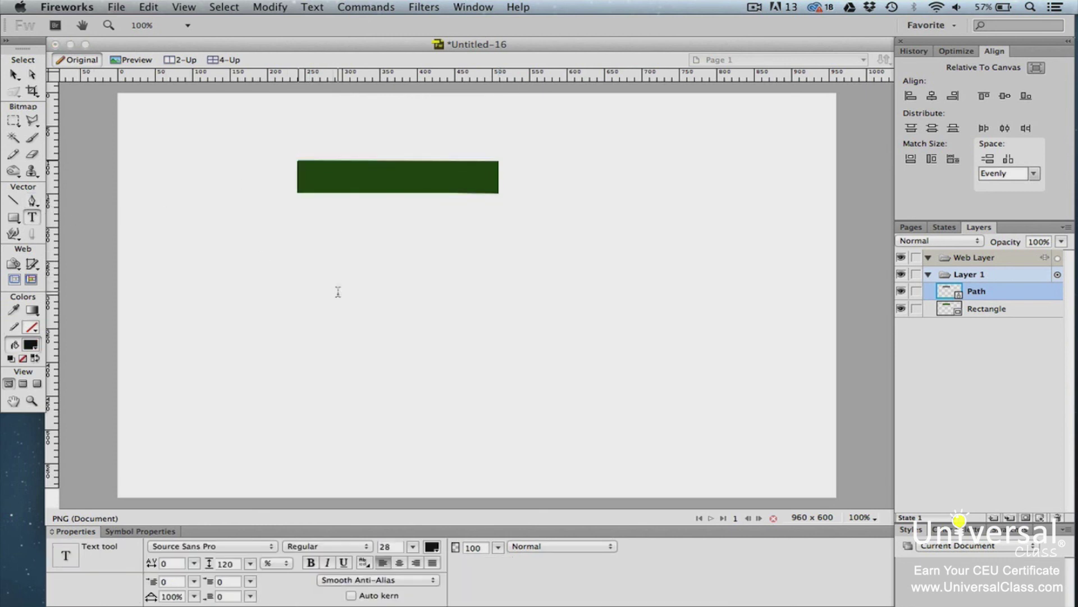
{"action": "type", "text": "Ty"}
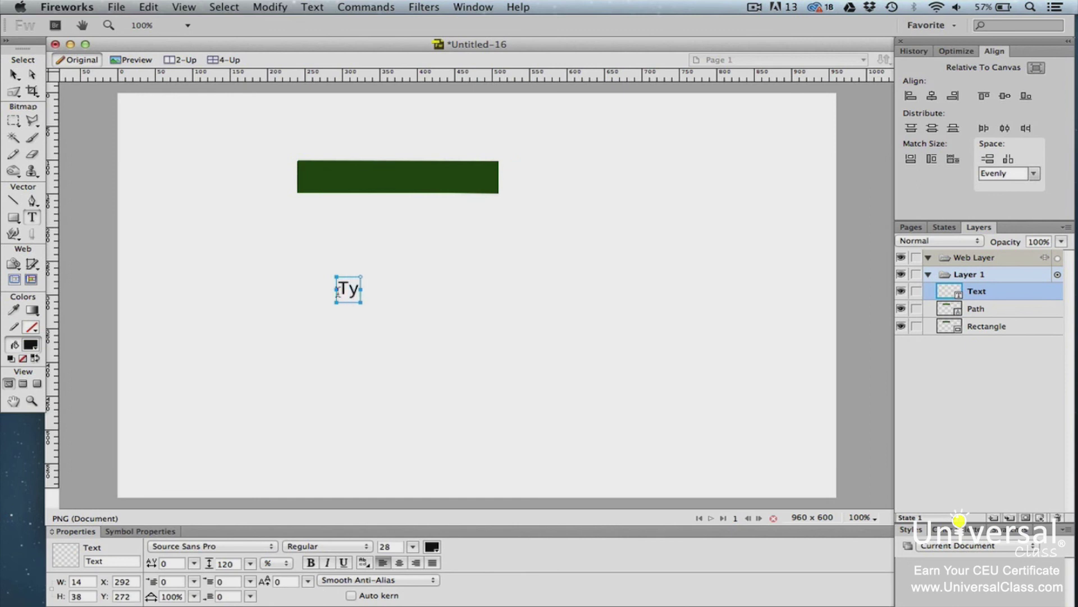
{"action": "type", "text": "pe in here"}
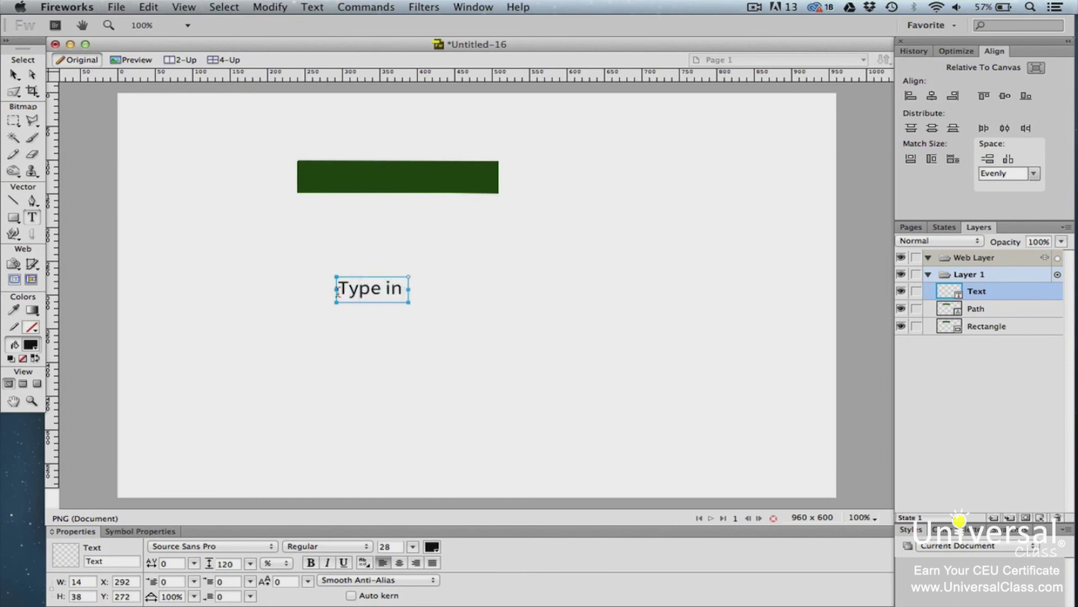
{"action": "type", "text": "."}
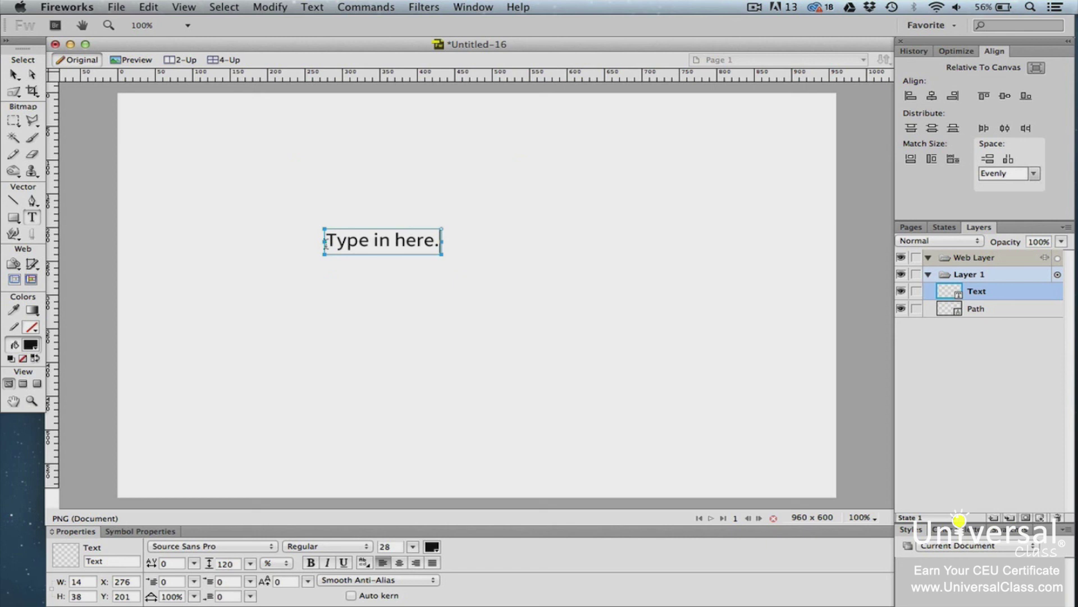
{"action": "left_click", "coordinate": [14, 73]}
{"action": "left_click_drag", "start_coordinate": [207, 146], "coordinate": [490, 298]}
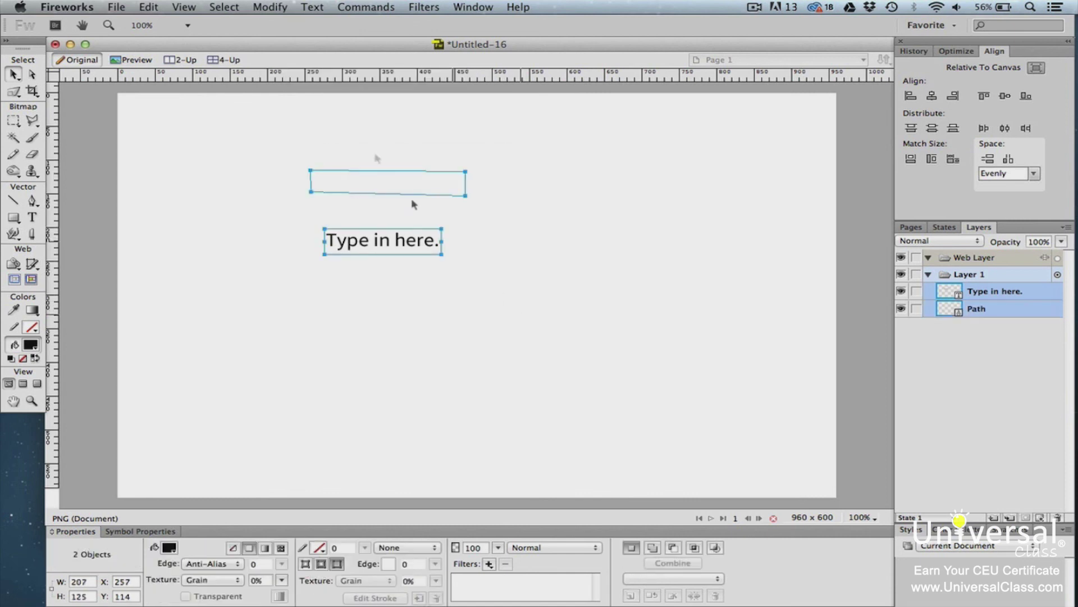
{"action": "left_click", "coordinate": [312, 6]}
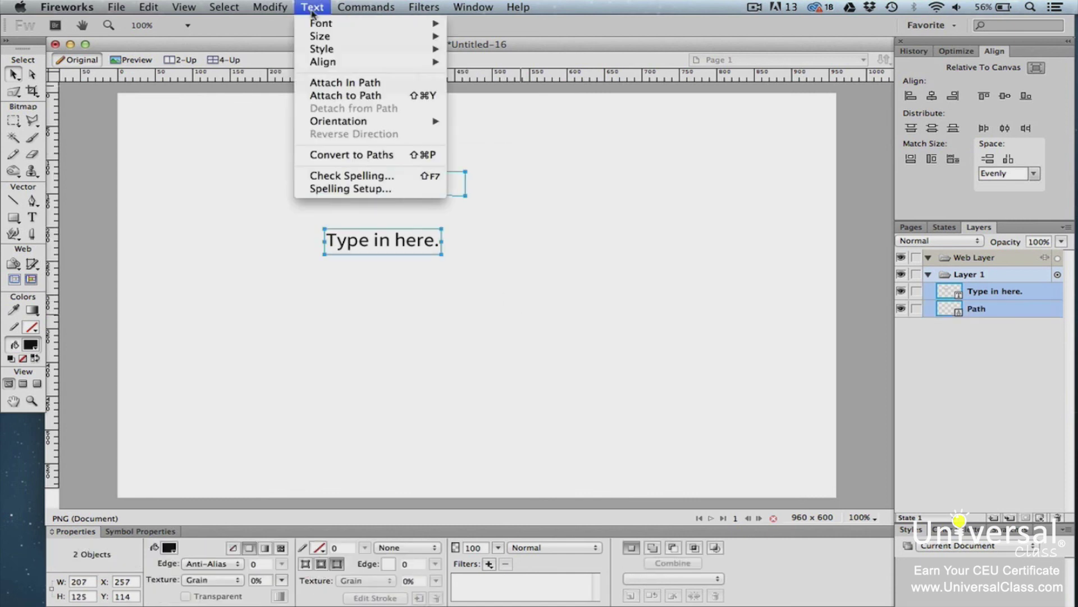
Choose Attach In Path to put 'Type in here.' inside the rectangular path
{"action": "left_click", "coordinate": [359, 84]}
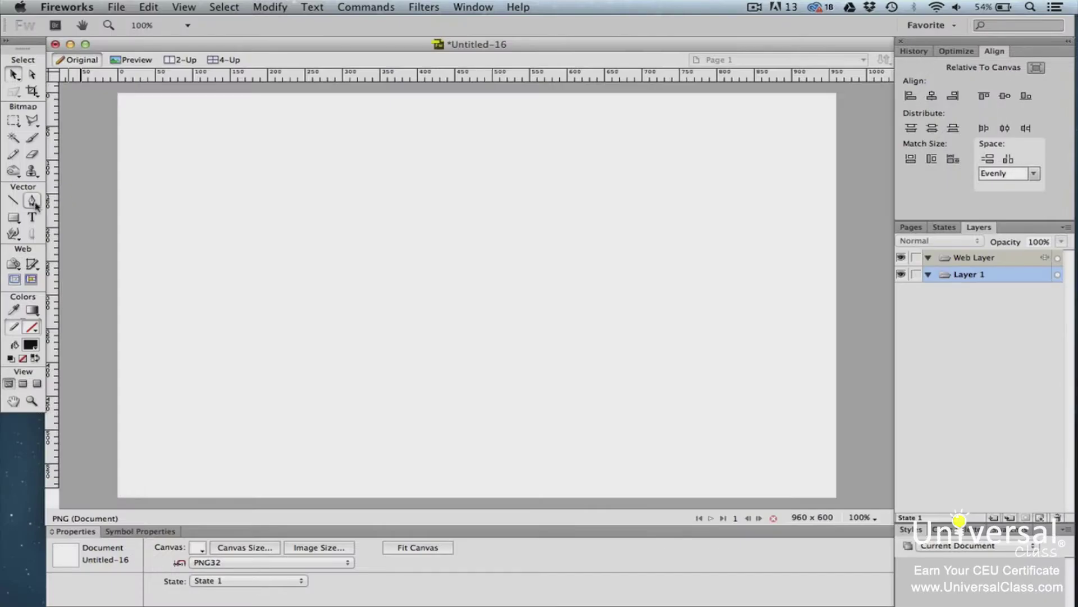
Look through the Pen tool variants, keep the Pen tool, then show the Freeform tool variants
{"action": "left_click", "coordinate": [33, 202]}
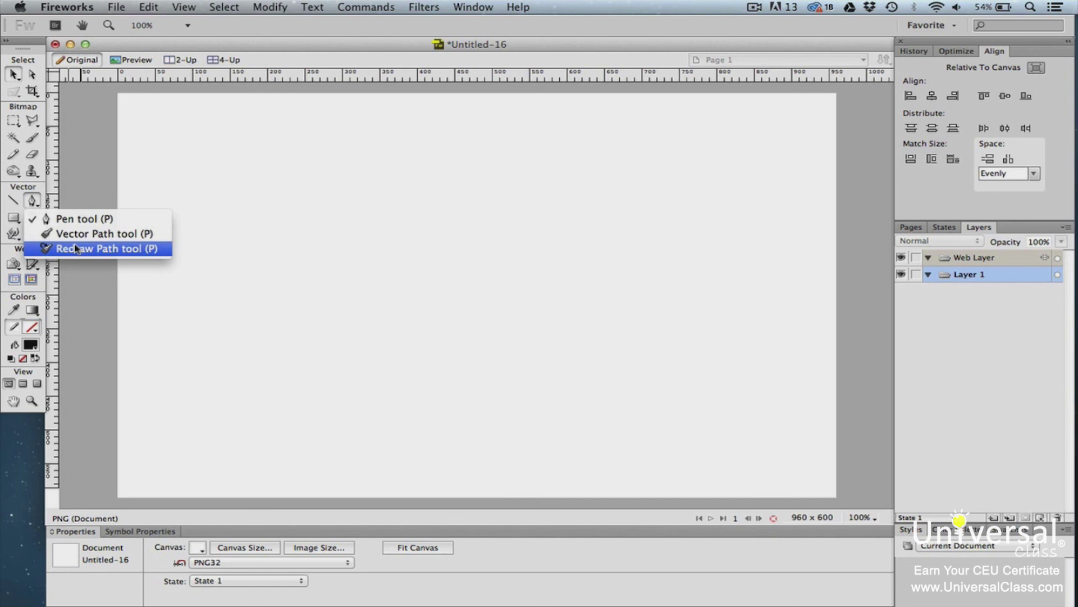
{"action": "left_click", "coordinate": [79, 175]}
{"action": "left_click", "coordinate": [17, 238]}
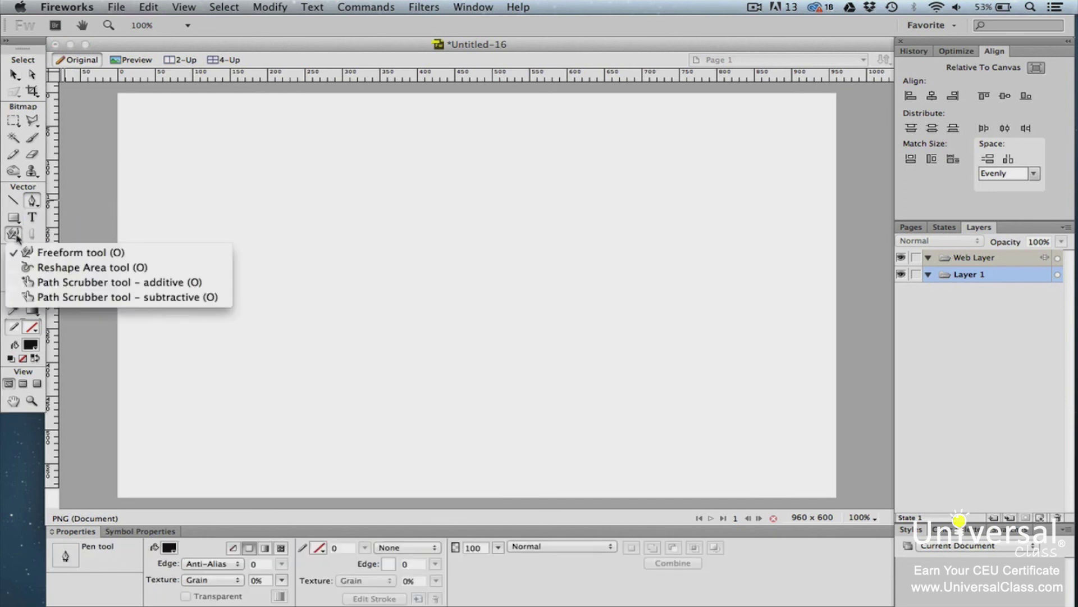